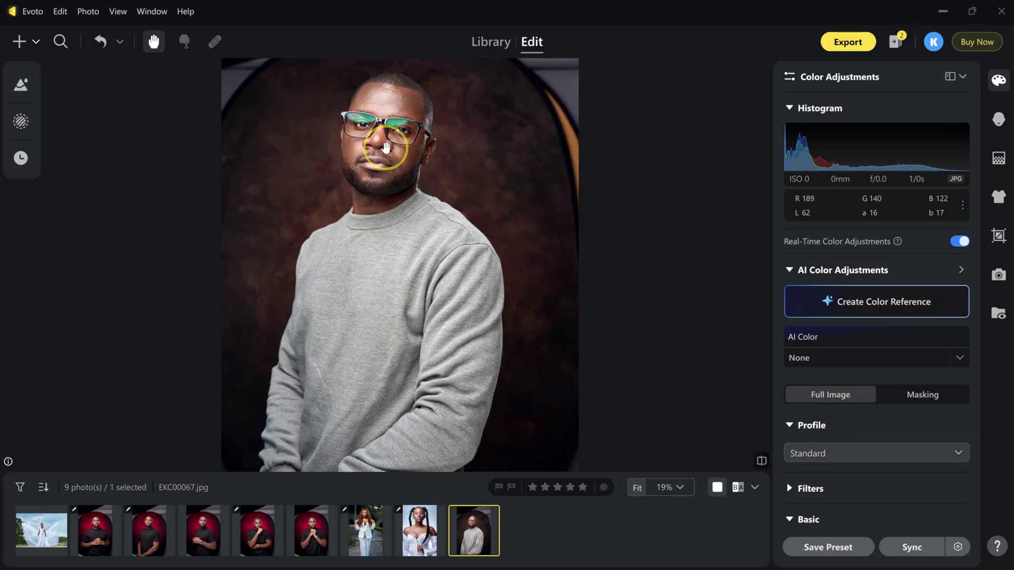
# Step: In the male portrait retouching settings for the eyes, set Remove Glasses Glare to 100 and compare the result with the original
pyautogui.scroll(2, 386, 148)
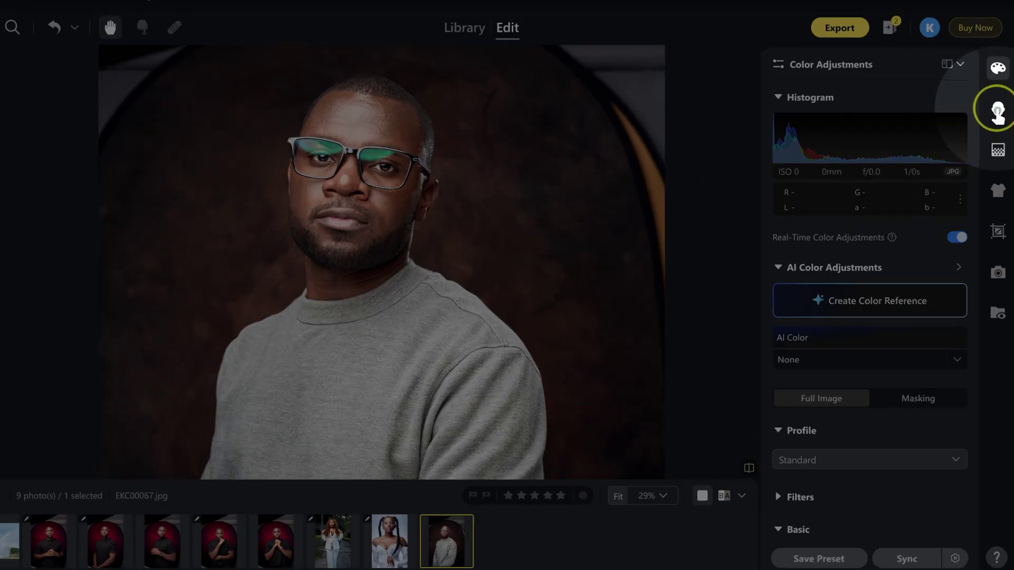
pyautogui.click(998, 111)
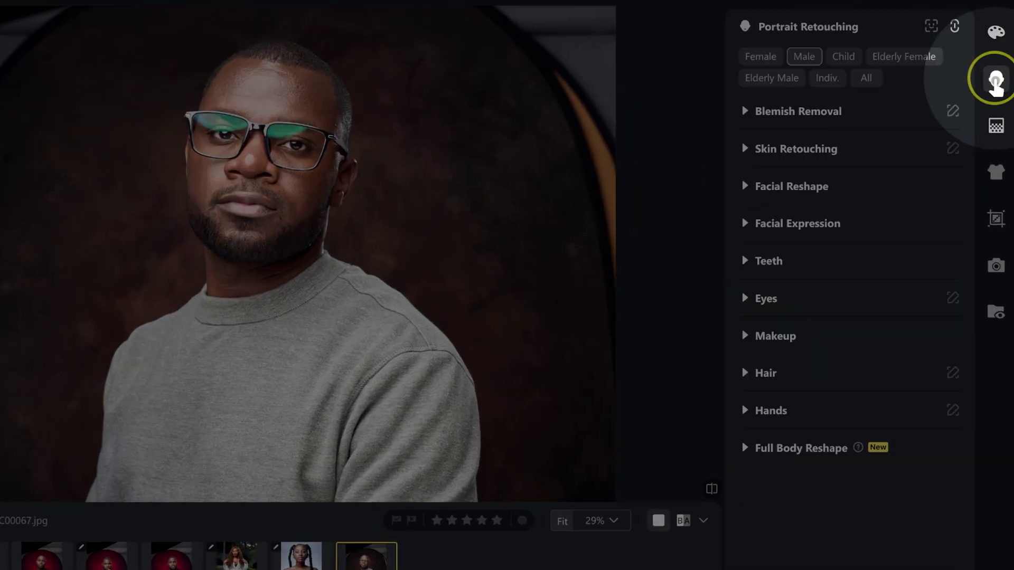
pyautogui.click(747, 299)
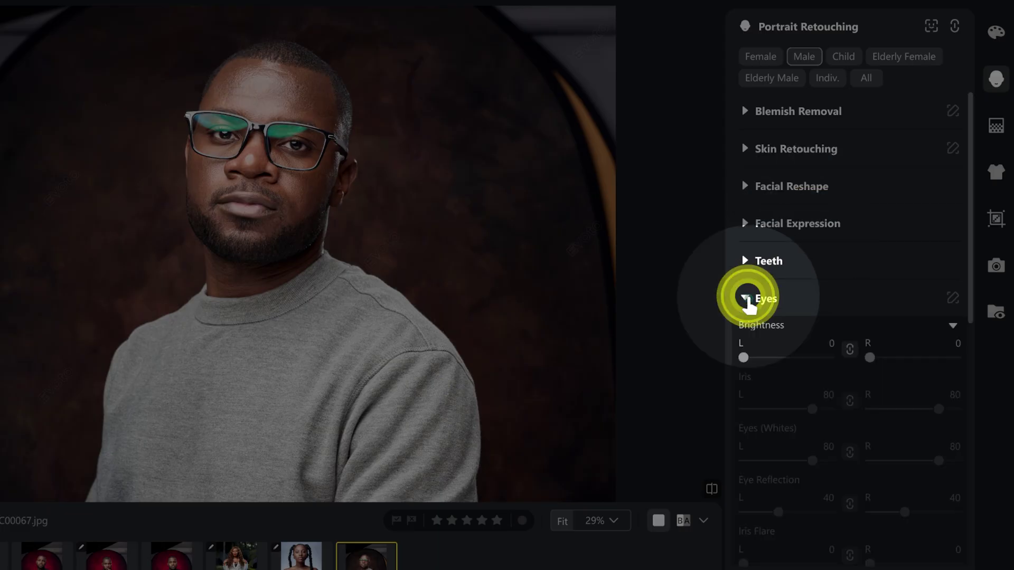
pyautogui.scroll(-5, 771, 363)
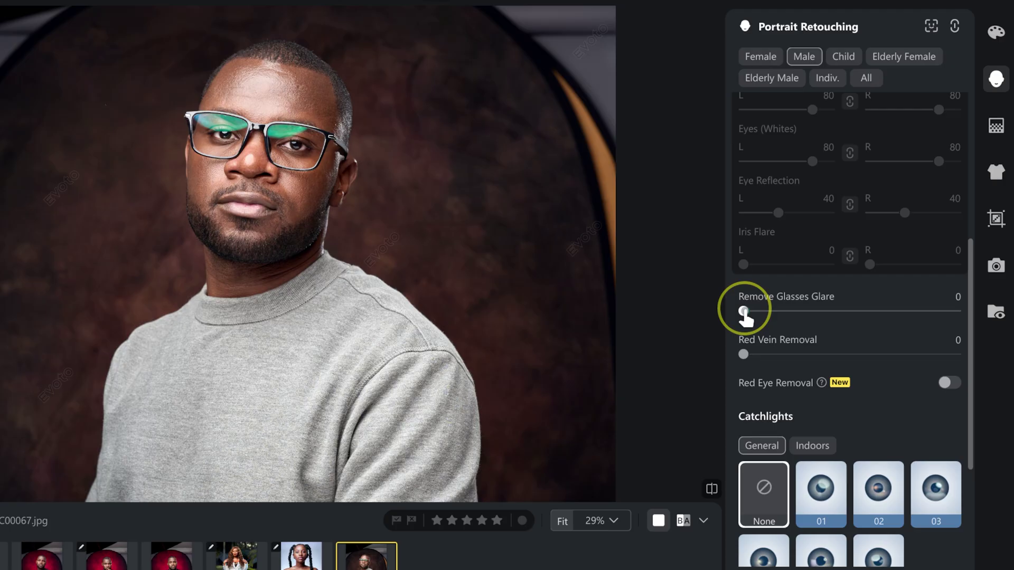
pyautogui.moveTo(744, 311); pyautogui.dragTo(956, 317)
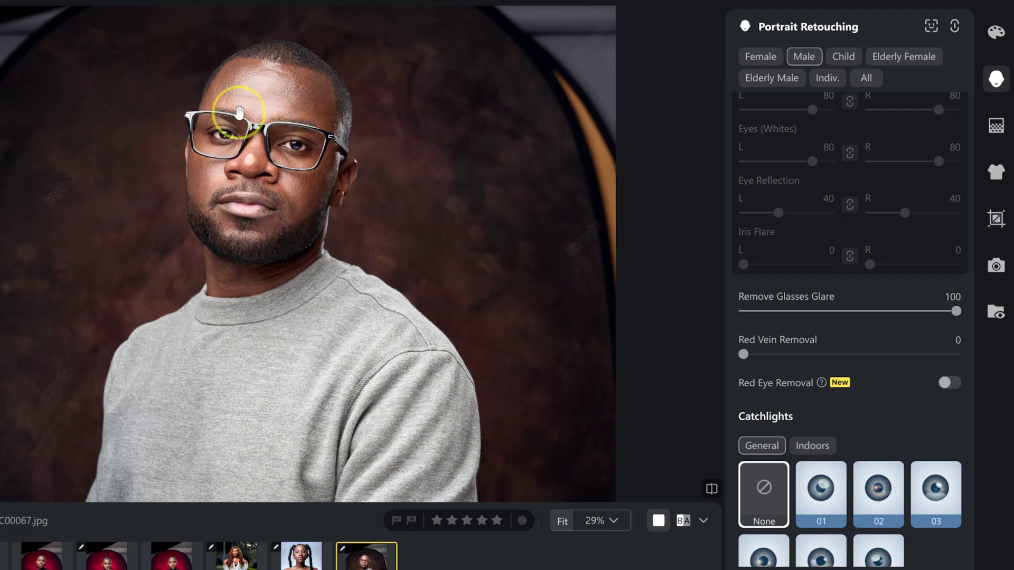
pyautogui.scroll(3, 239, 113)
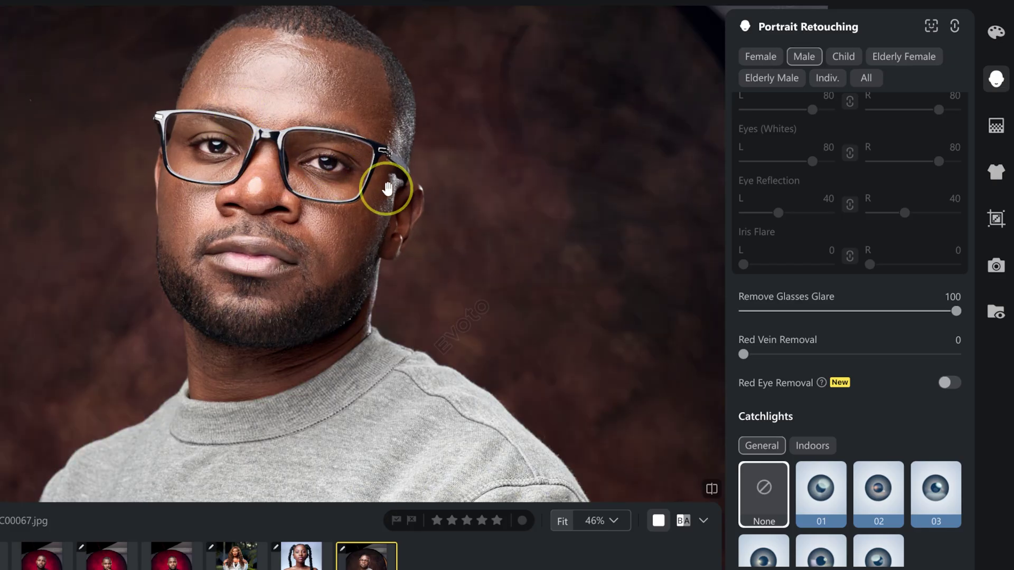
pyautogui.press('\\')
pyautogui.press('\\')
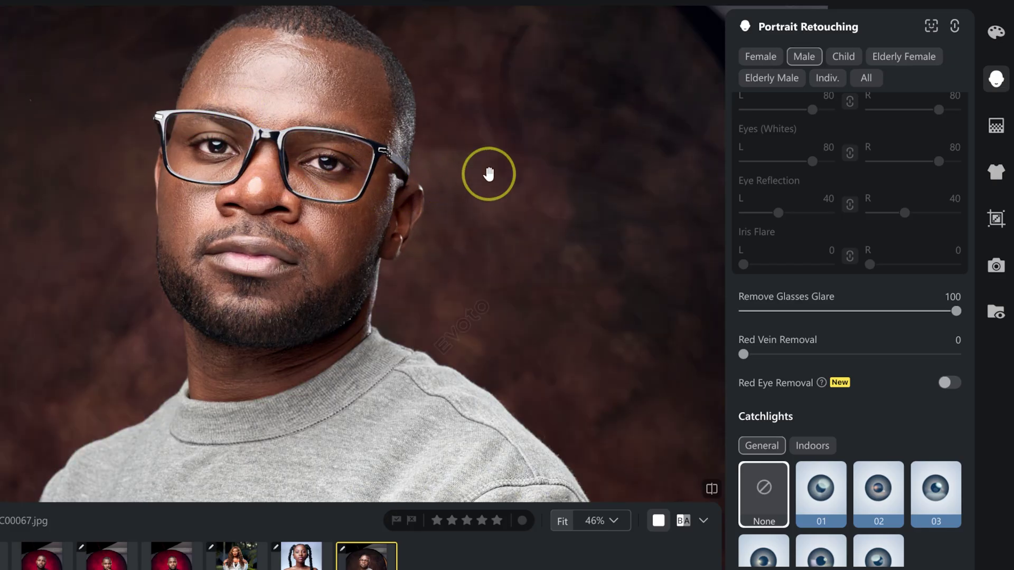
pyautogui.press('\\')
pyautogui.press('\\')
# Step: Lower Remove Glasses Glare to 90 and compare the portrait before and after the correction
pyautogui.moveTo(956, 311); pyautogui.dragTo(952, 312)
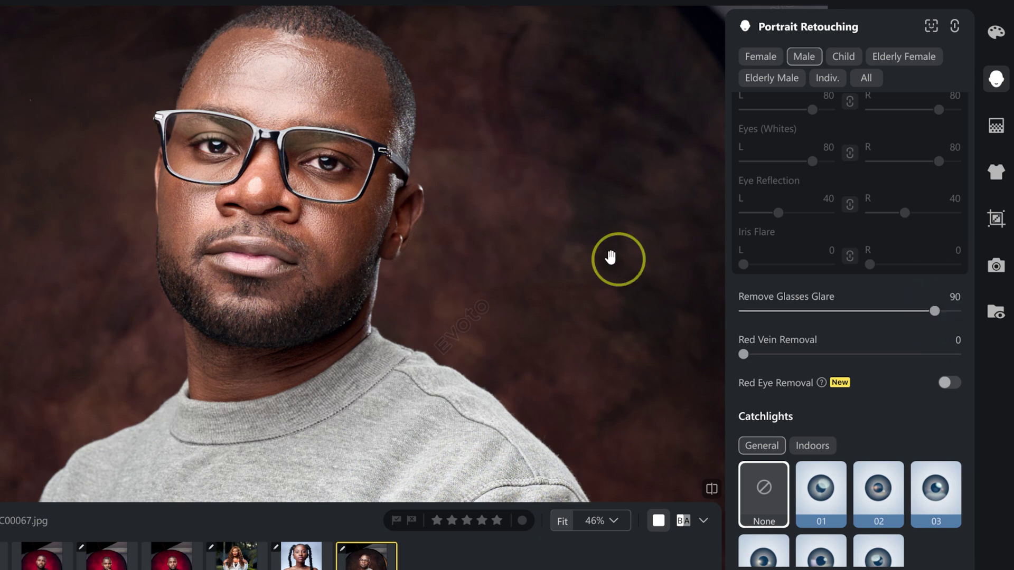
pyautogui.press('\\')
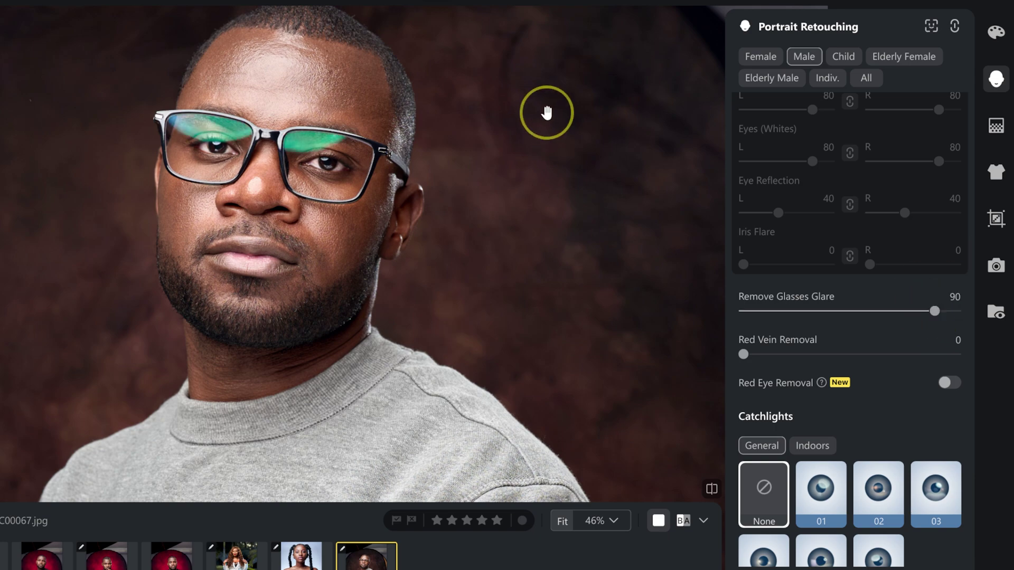
pyautogui.press('\\')
pyautogui.press('\\')
pyautogui.press('\\')
pyautogui.hotkey('ctrl', '0')
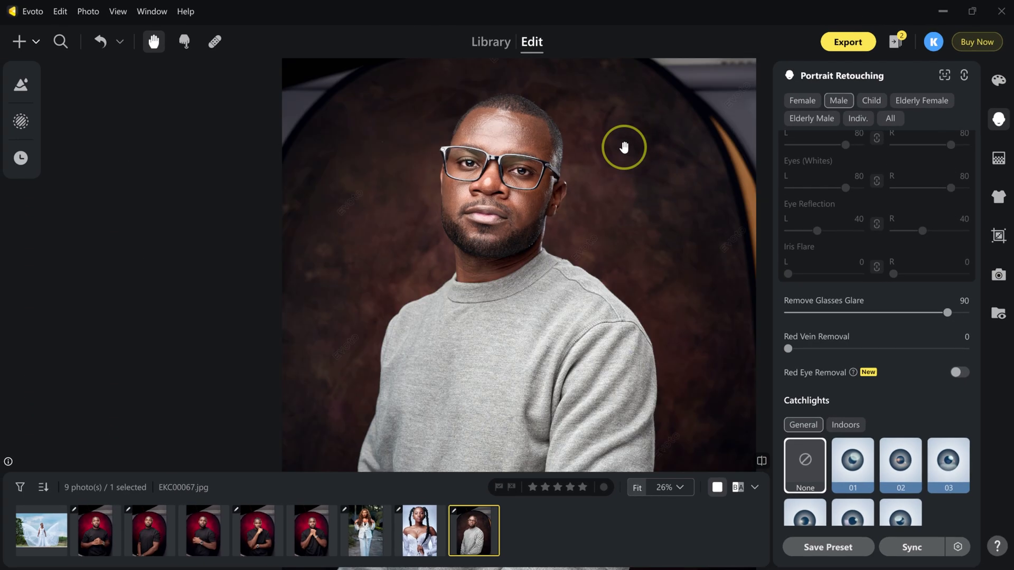
pyautogui.scroll(-2, 536, 227)
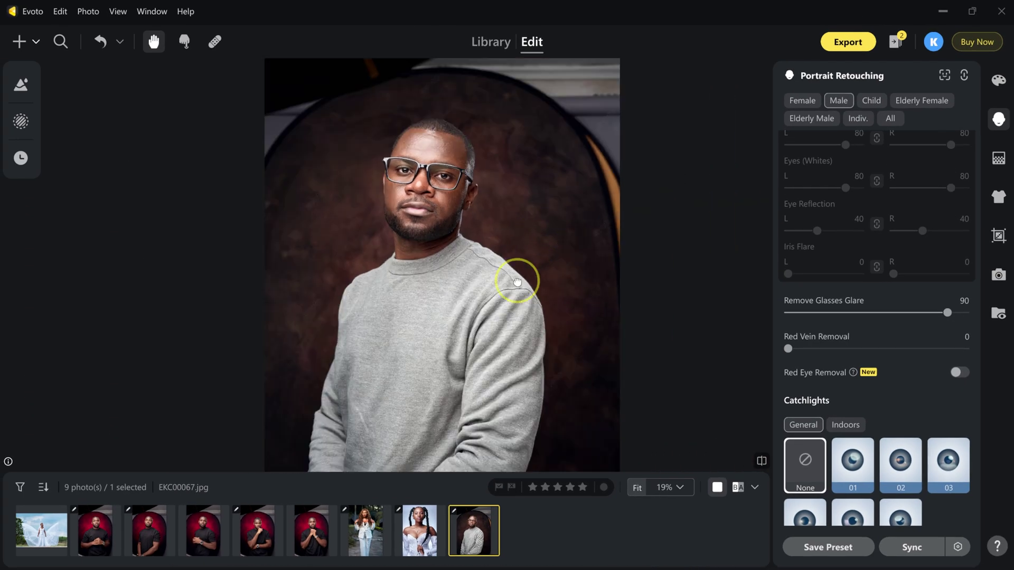
pyautogui.moveTo(517, 280); pyautogui.dragTo(509, 249)
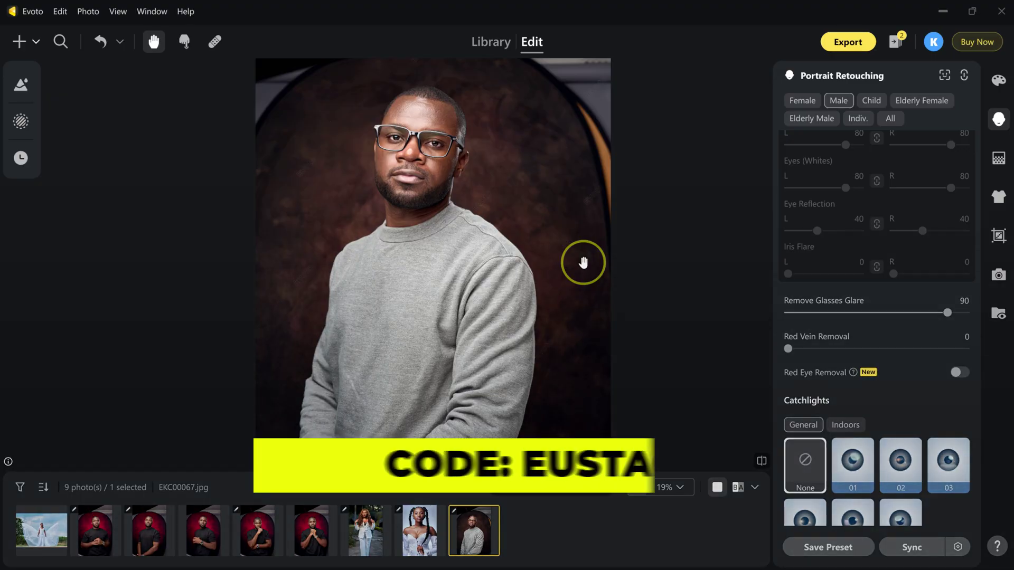
# Step: In the hair retouching settings for the curly-haired woman's portrait, set Stray Hairs Removal to 100
pyautogui.scroll(1, 454, 109)
pyautogui.scroll(1, 454, 110)
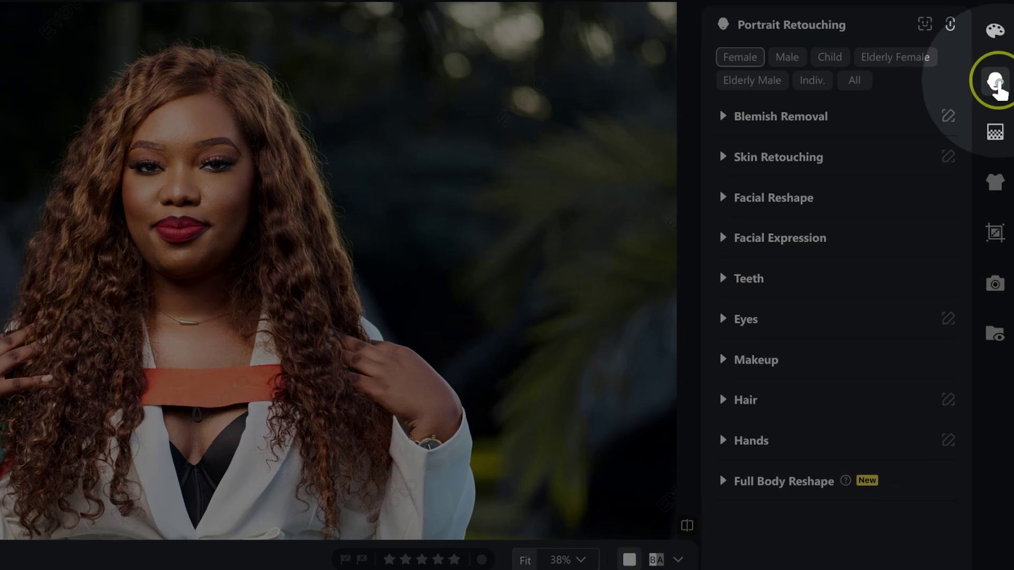
pyautogui.click(722, 401)
pyautogui.scroll(-8, 740, 422)
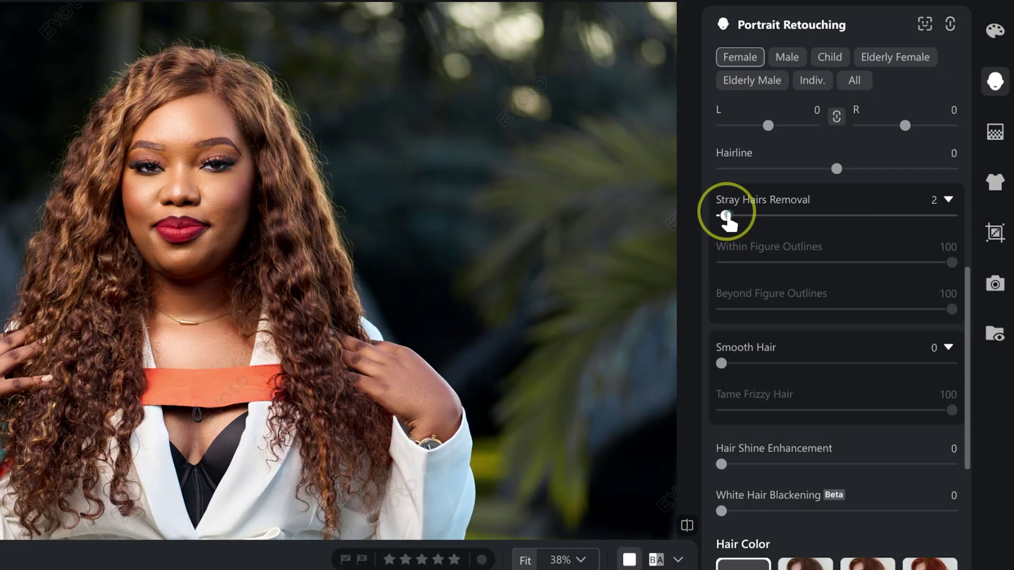
pyautogui.moveTo(728, 217); pyautogui.dragTo(951, 216)
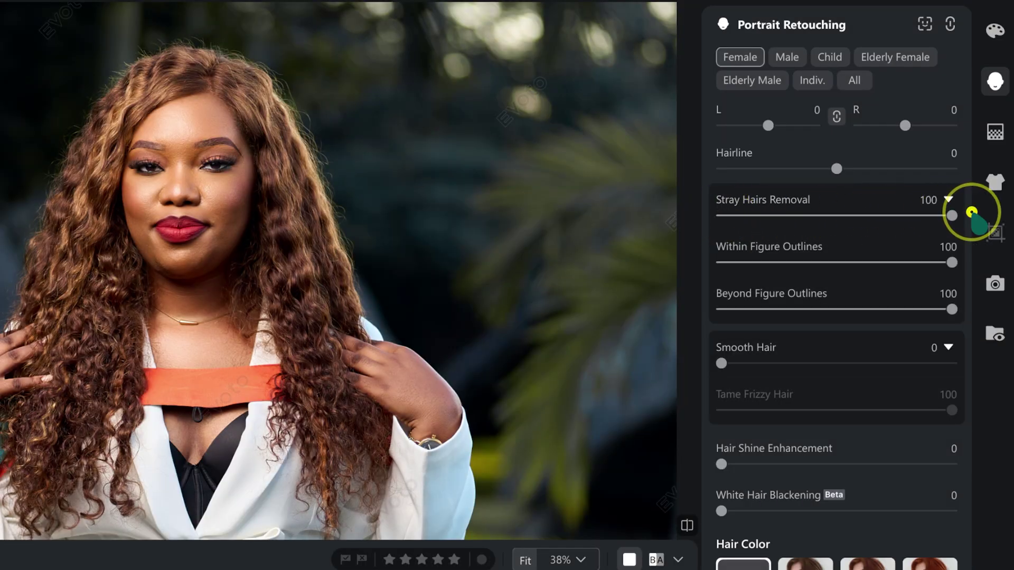
# Step: Limit the stray hair removal by setting Within Figure Outlines to 0 and Beyond Figure Outlines to 91
pyautogui.scroll(3, 566, 257)
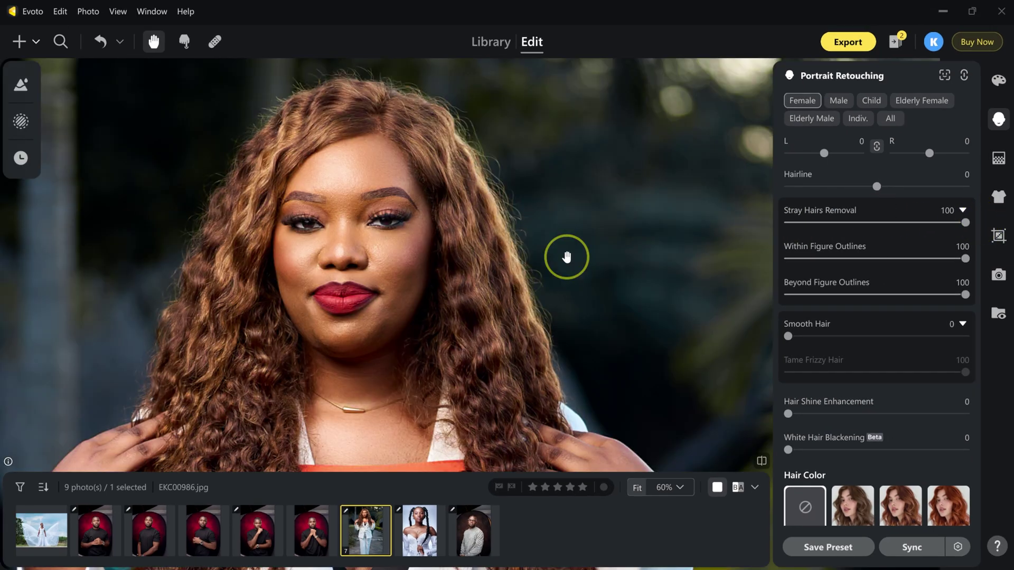
pyautogui.scroll(3, 475, 227)
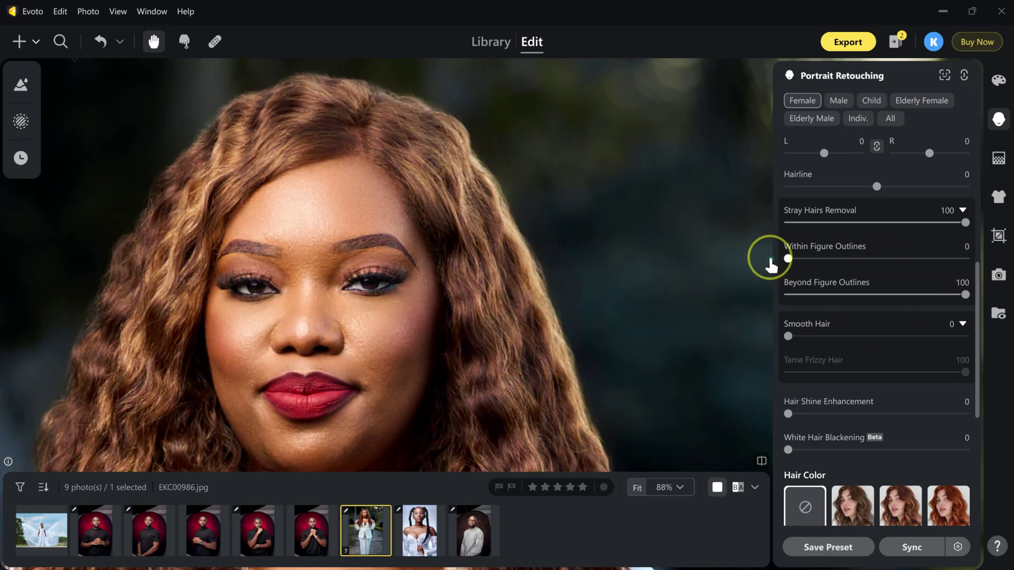
pyautogui.click(503, 182)
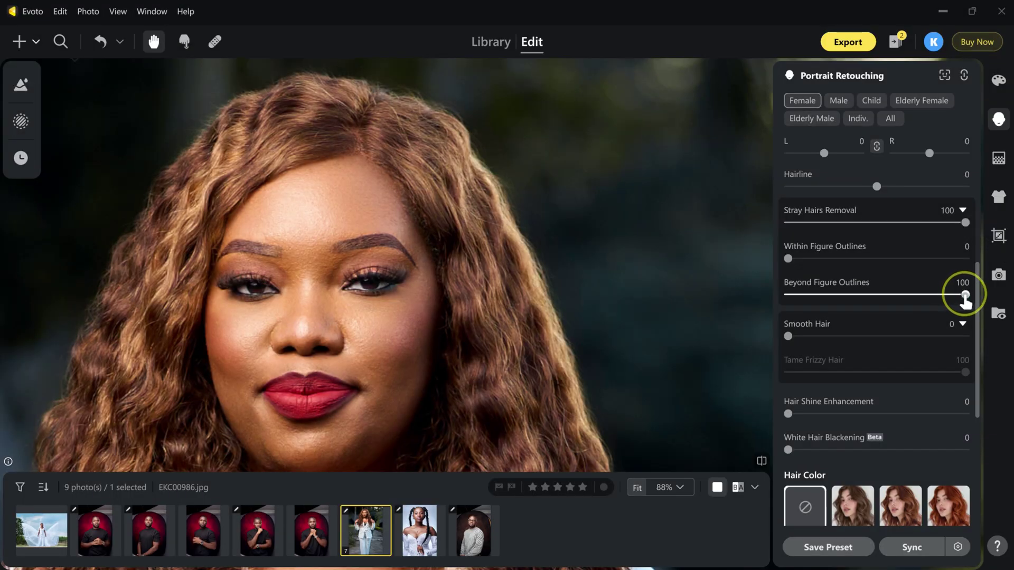
pyautogui.moveTo(965, 295); pyautogui.dragTo(949, 297)
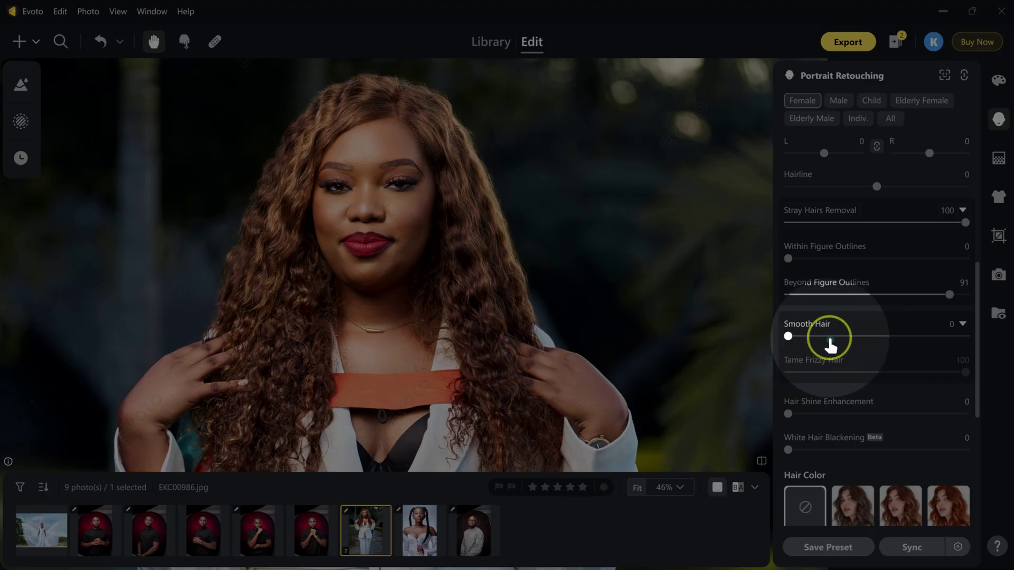
# Step: Set Smooth Hair to 40 and Hair Shine Enhancement to 100 on the woman's portrait
pyautogui.moveTo(802, 338); pyautogui.dragTo(790, 337)
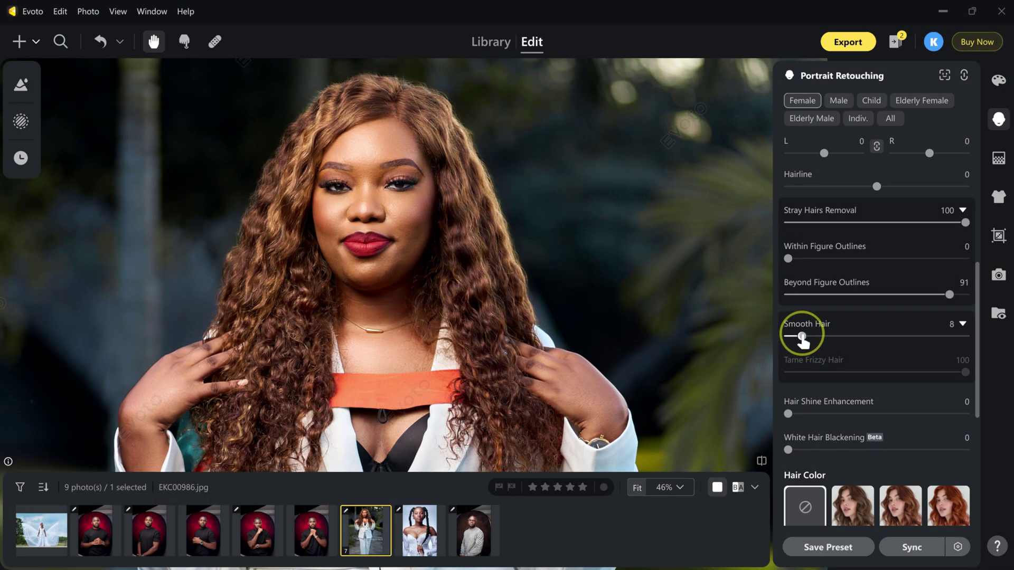
pyautogui.moveTo(859, 340); pyautogui.dragTo(859, 339)
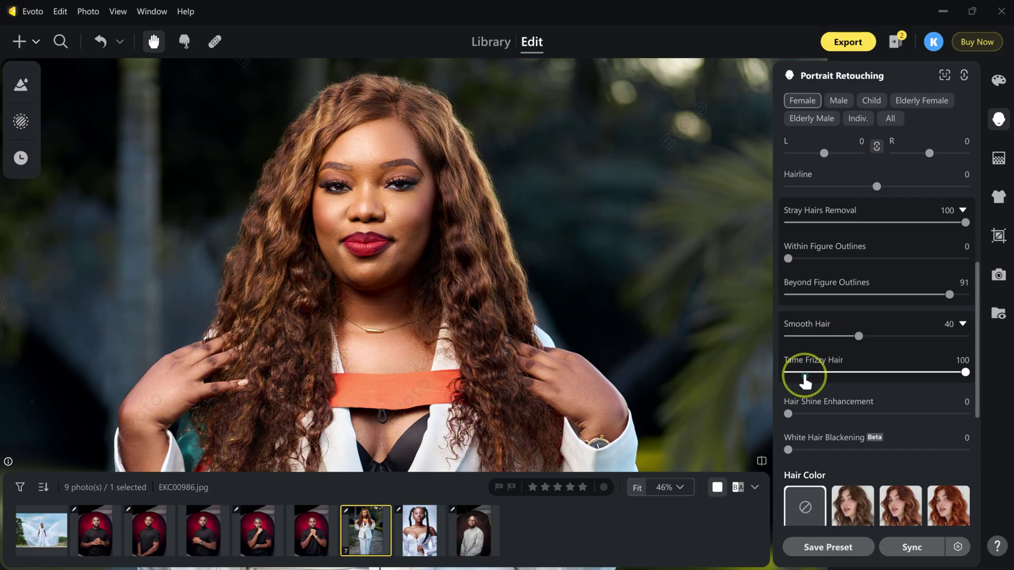
pyautogui.scroll(-2, 797, 363)
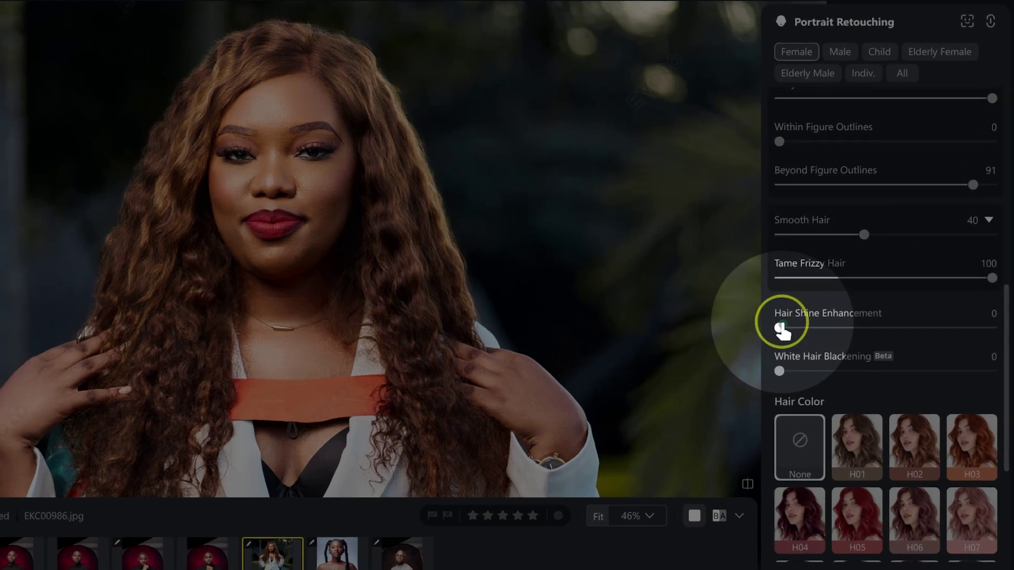
pyautogui.moveTo(780, 329); pyautogui.dragTo(994, 331)
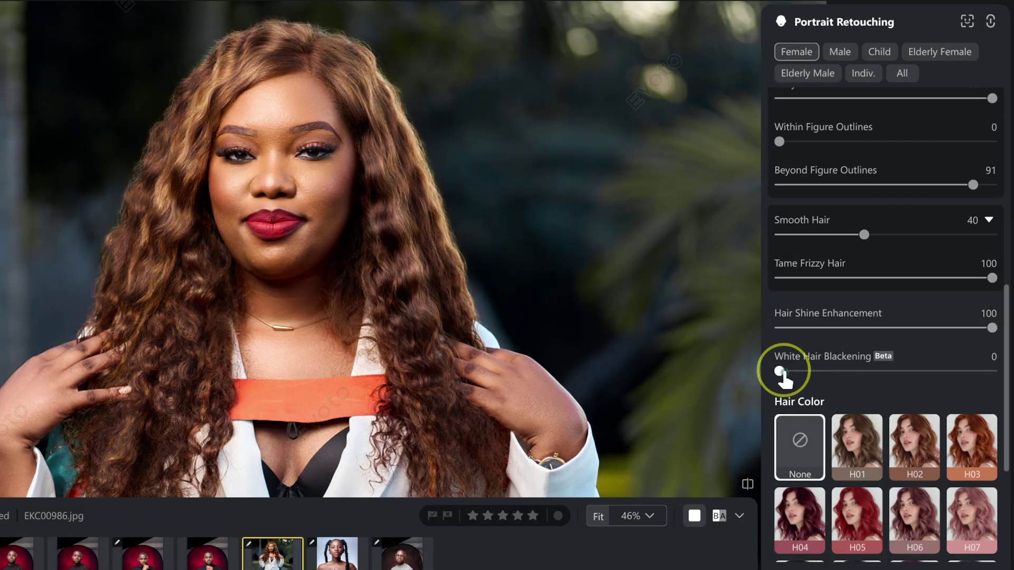
# Step: Set White Hair Blackening to 100 and check the overall look of the woman's hair
pyautogui.moveTo(796, 371); pyautogui.dragTo(1012, 371)
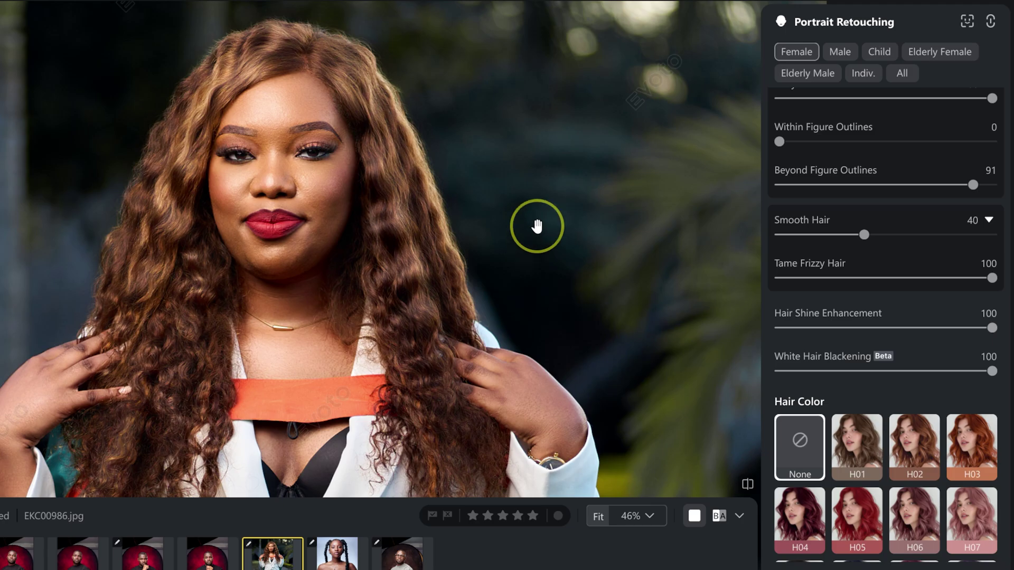
pyautogui.scroll(-3, 536, 226)
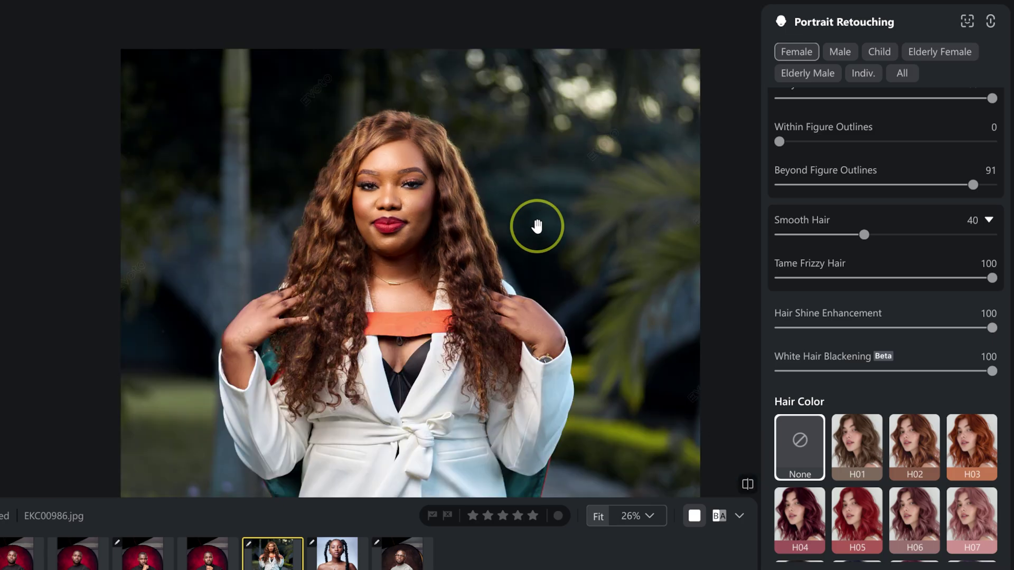
pyautogui.scroll(-2, 525, 306)
pyautogui.scroll(1, 387, 227)
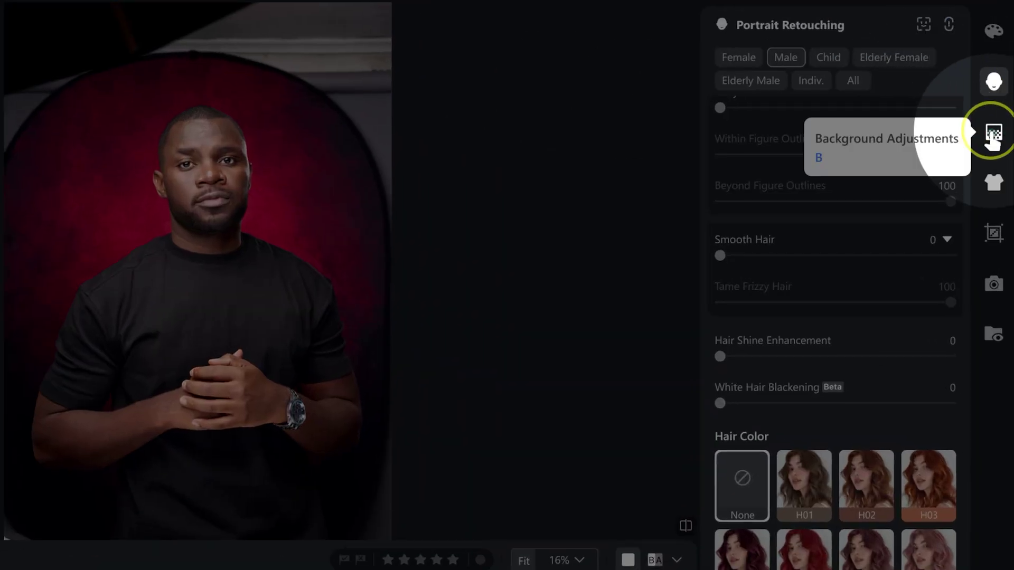
# Step: Turn on Distractions Removal for the red-backdrop portrait, set its detection mode to Distractions, and compare the result with the original
pyautogui.click(998, 158)
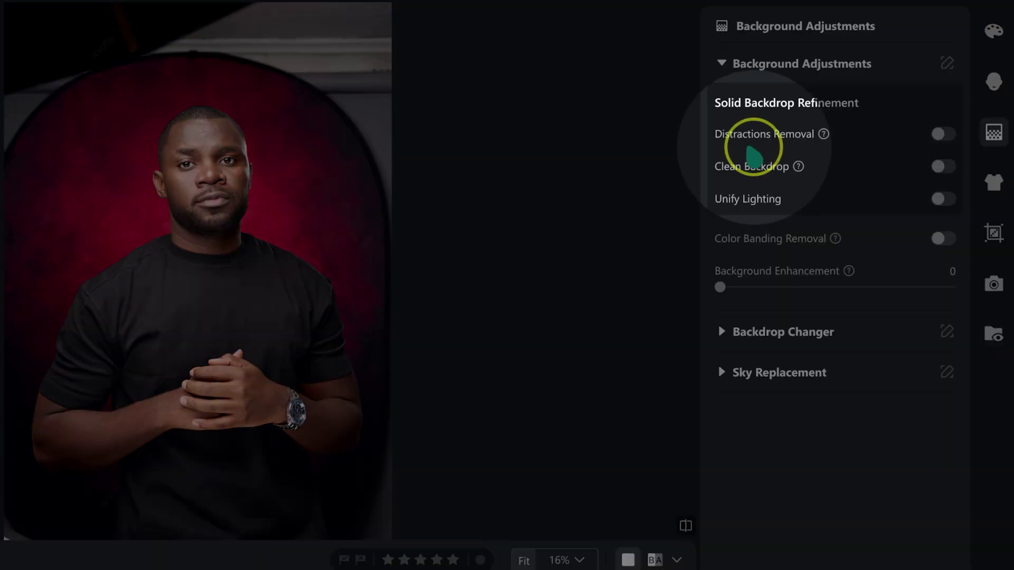
pyautogui.click(944, 136)
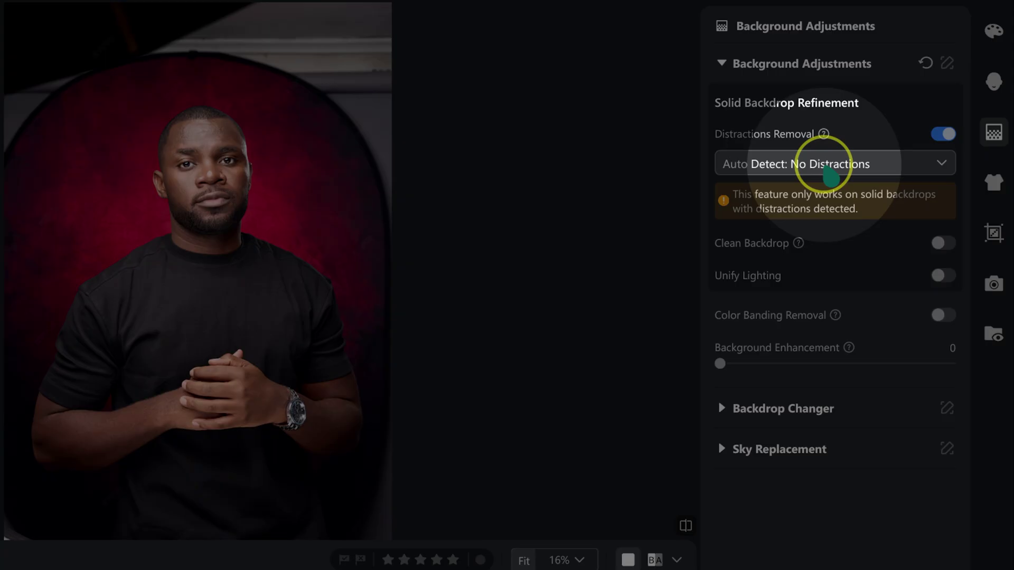
pyautogui.click(823, 162)
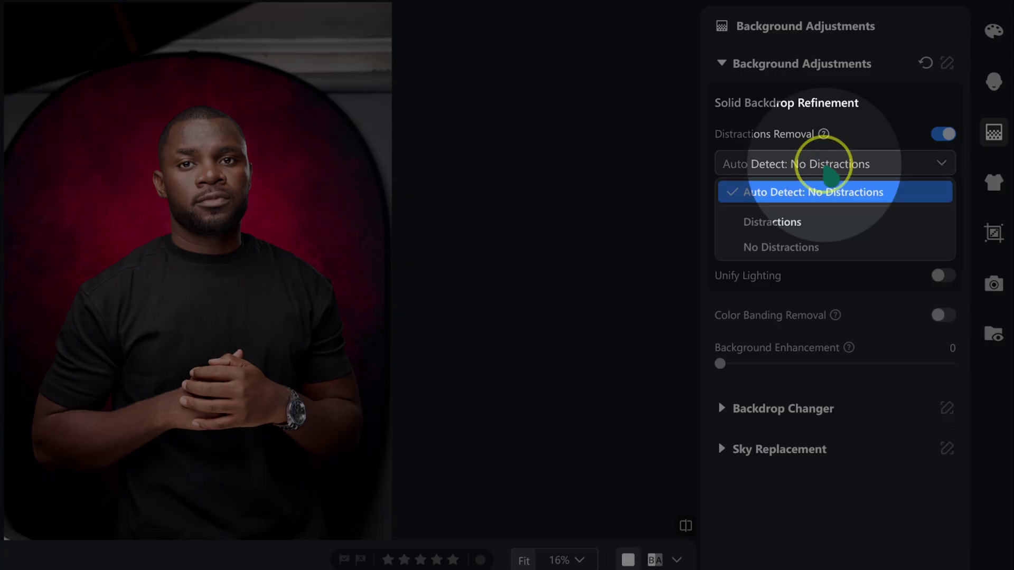
pyautogui.click(783, 220)
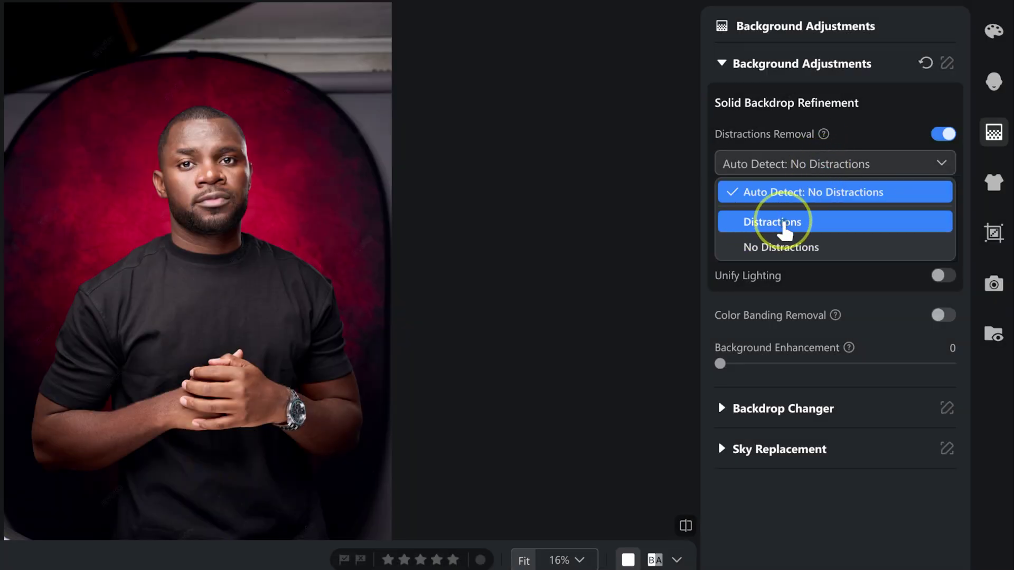
pyautogui.click(784, 225)
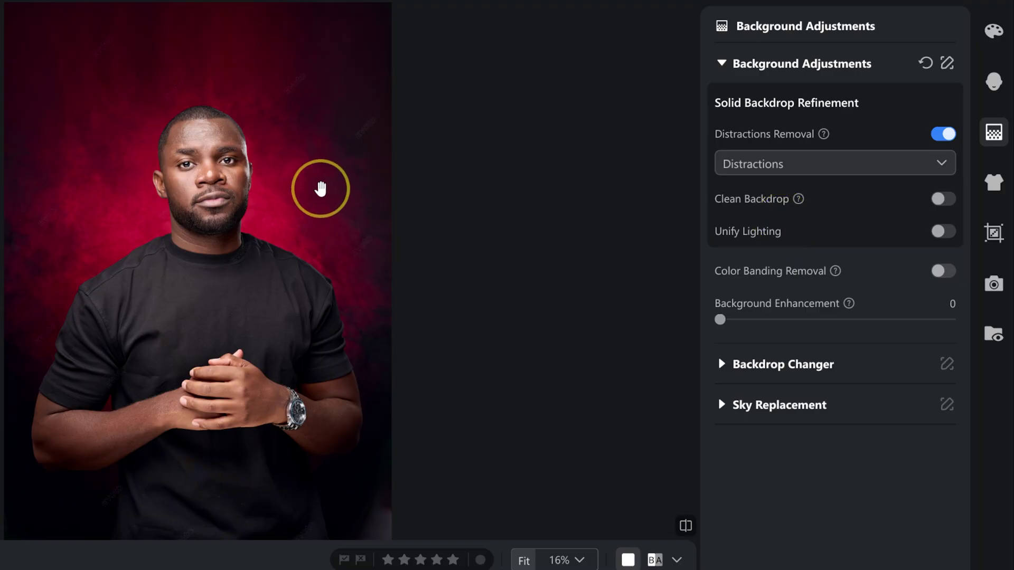
pyautogui.click(321, 189)
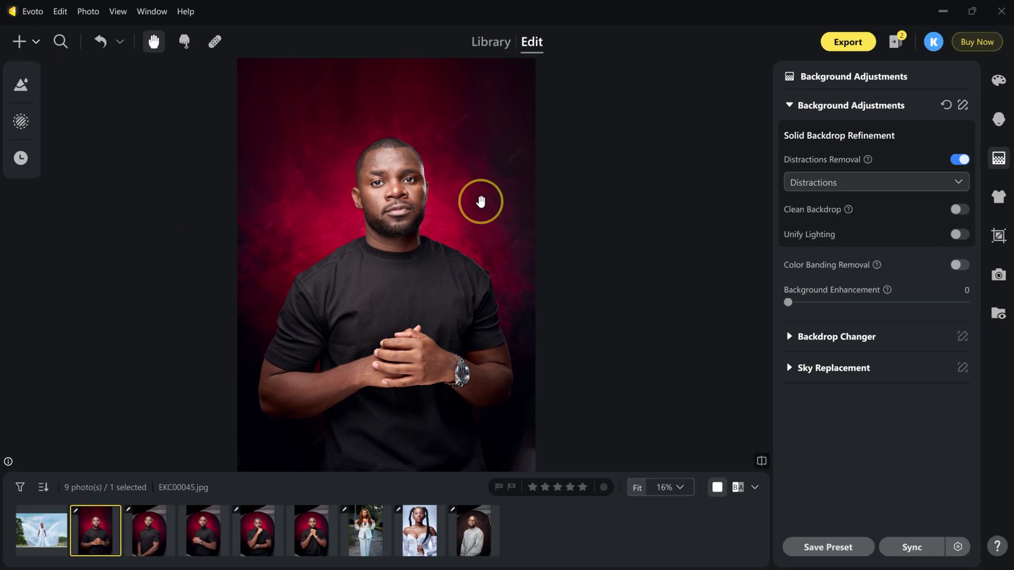
pyautogui.click(321, 189)
pyautogui.click(480, 202)
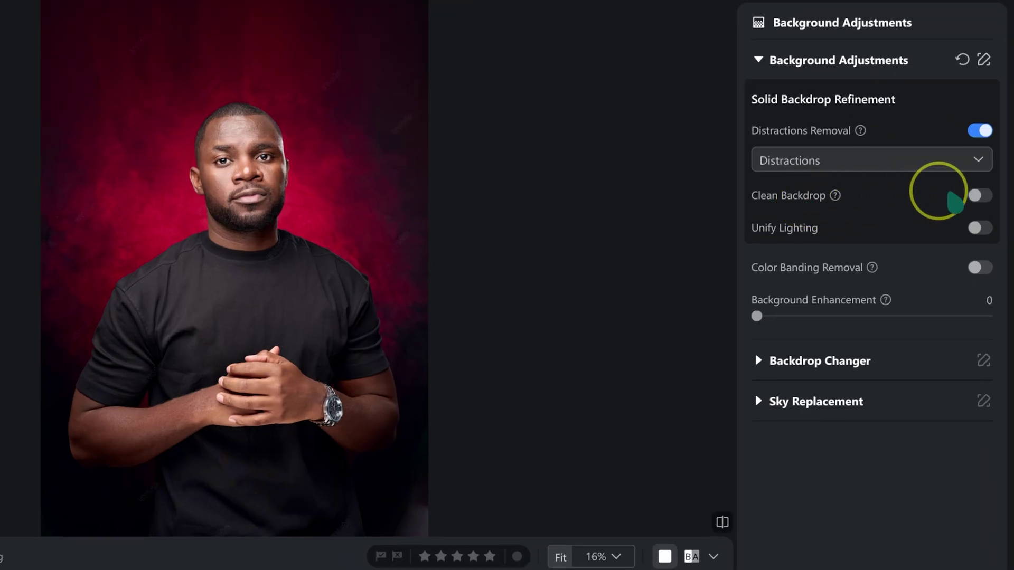
# Step: Try Clean Backdrop on the red backdrop and turn the option back off
pyautogui.click(987, 196)
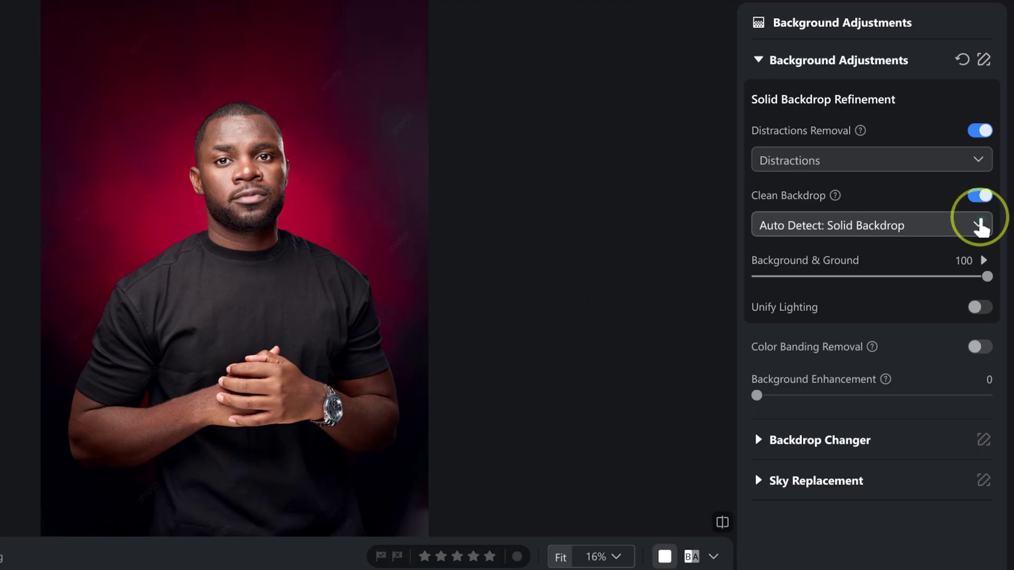
pyautogui.click(981, 197)
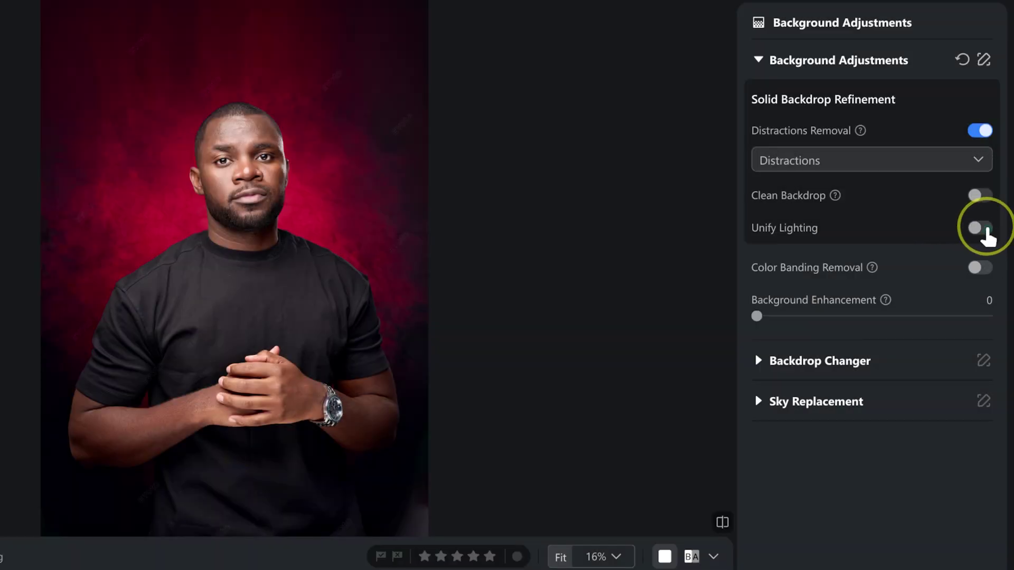
# Step: Turn on Unify Lighting for the red backdrop in Solid Backdrop mode at Amount 100 and try a lower Luminance
pyautogui.click(984, 230)
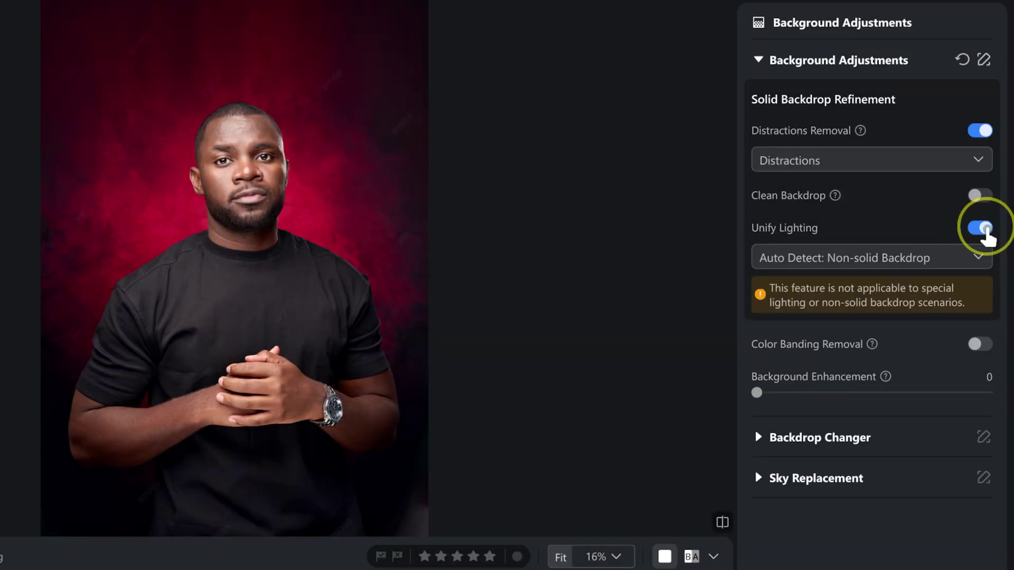
pyautogui.click(816, 256)
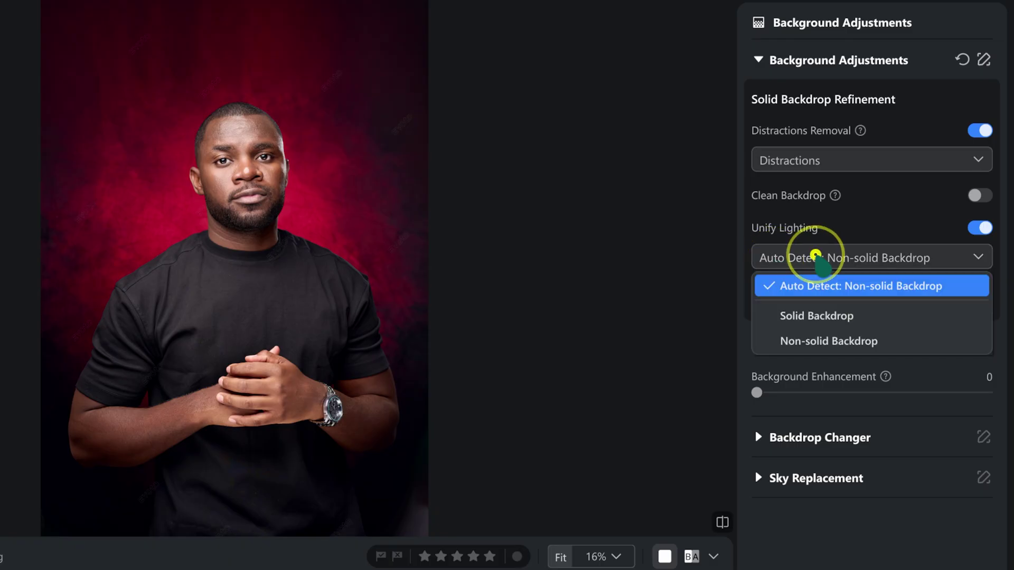
pyautogui.click(819, 317)
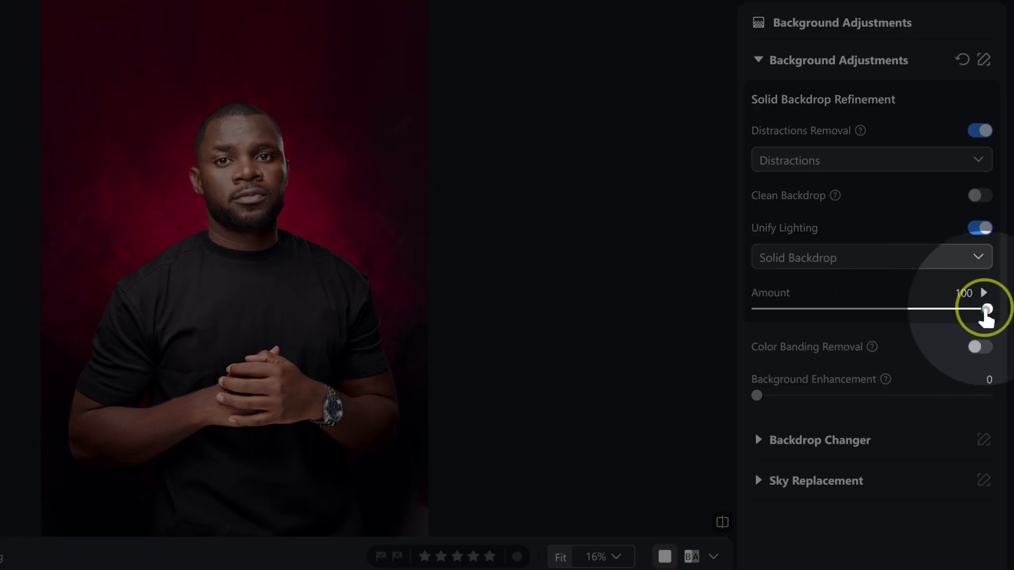
pyautogui.click(987, 310)
pyautogui.moveTo(987, 310)
pyautogui.mouseDown()
pyautogui.moveTo(765, 311)
pyautogui.moveTo(1002, 311)
pyautogui.moveTo(992, 313)
pyautogui.mouseUp()
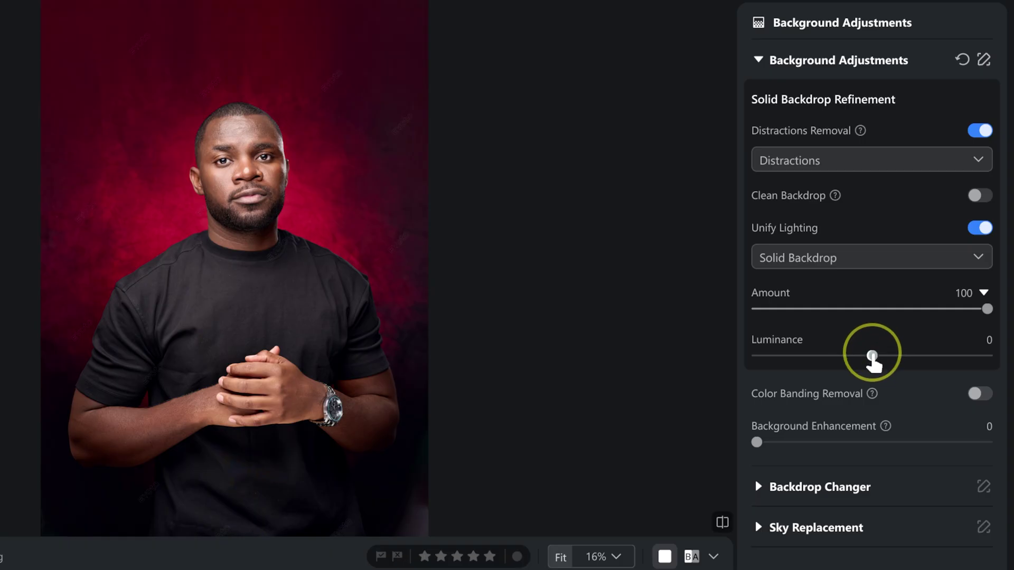
pyautogui.moveTo(872, 360); pyautogui.dragTo(773, 358)
pyautogui.moveTo(754, 359); pyautogui.dragTo(756, 361)
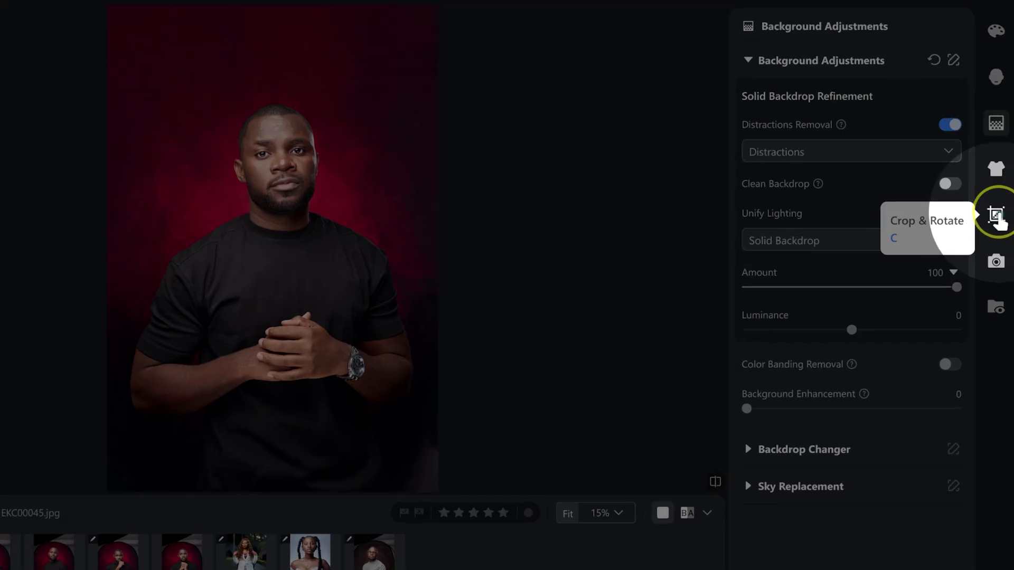
# Step: Crop the red-backdrop portrait to a 4:5 ratio, framing the man lower in the photo with less empty backdrop above his head
pyautogui.click(997, 217)
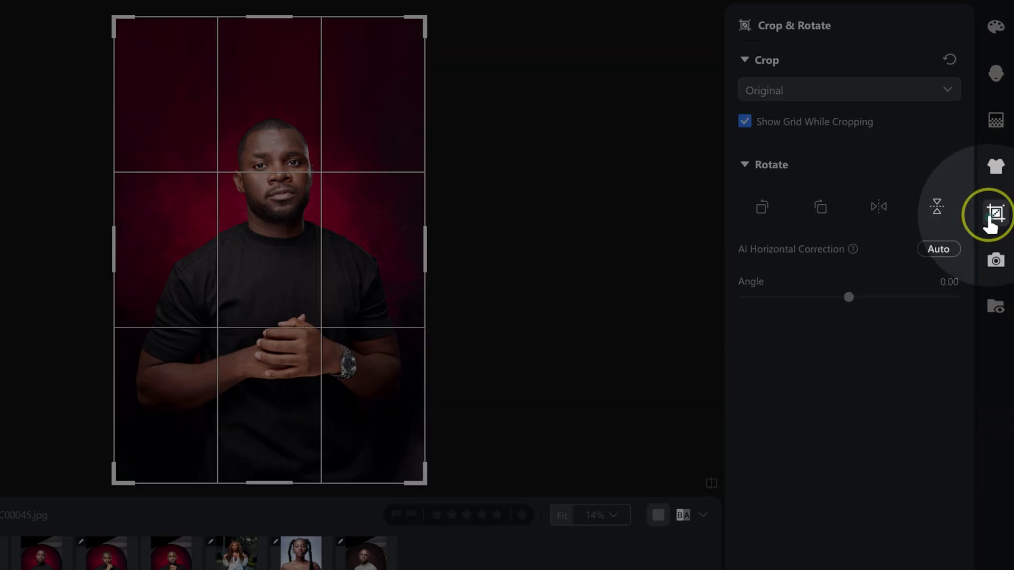
pyautogui.click(778, 95)
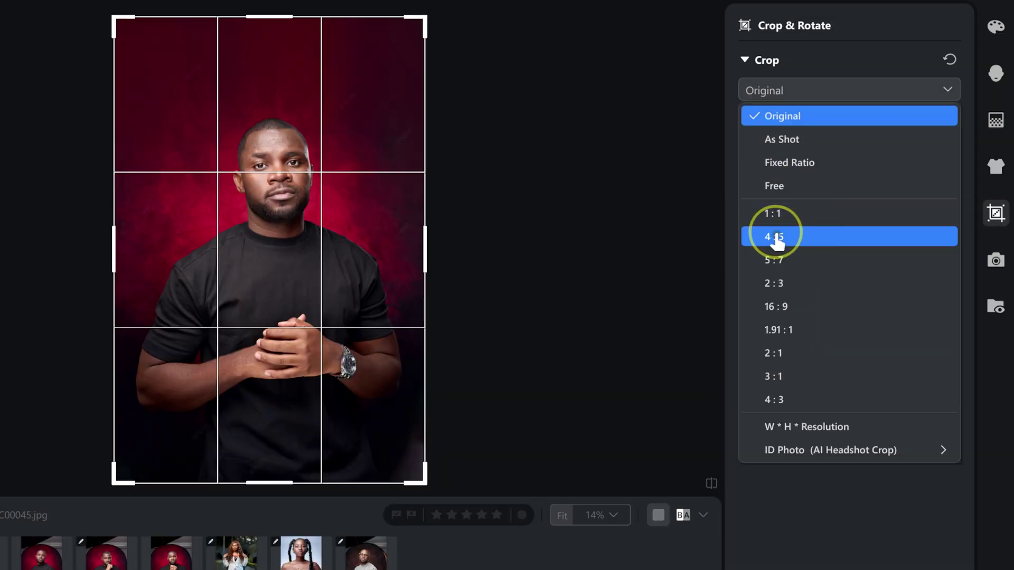
pyautogui.click(774, 237)
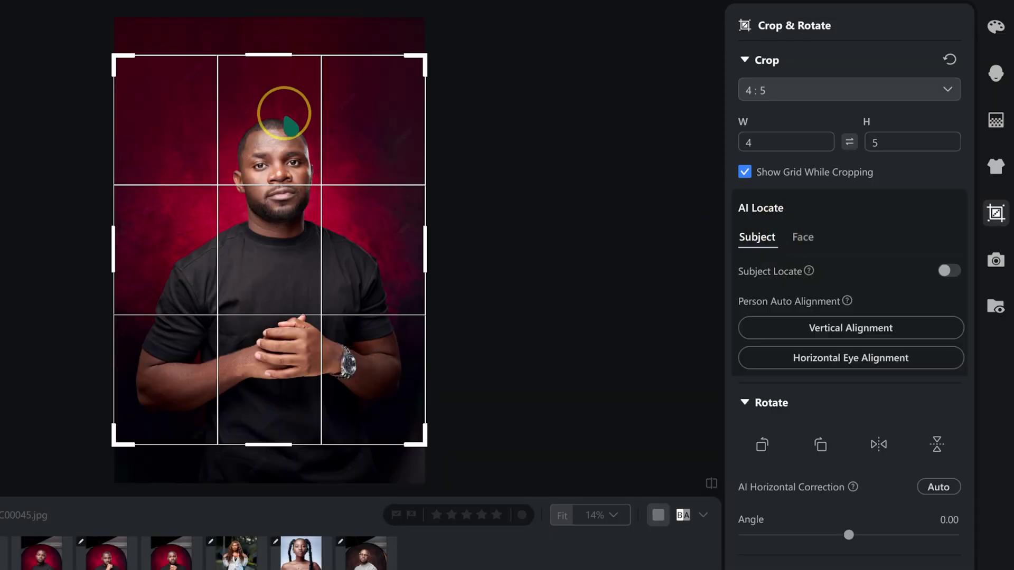
pyautogui.moveTo(289, 169); pyautogui.dragTo(280, 211)
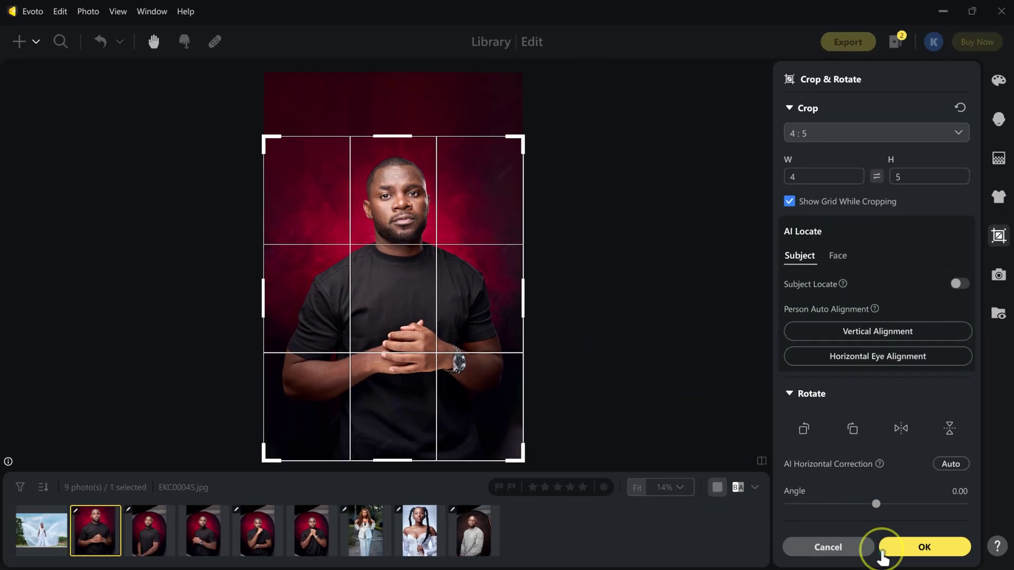
pyautogui.click(882, 550)
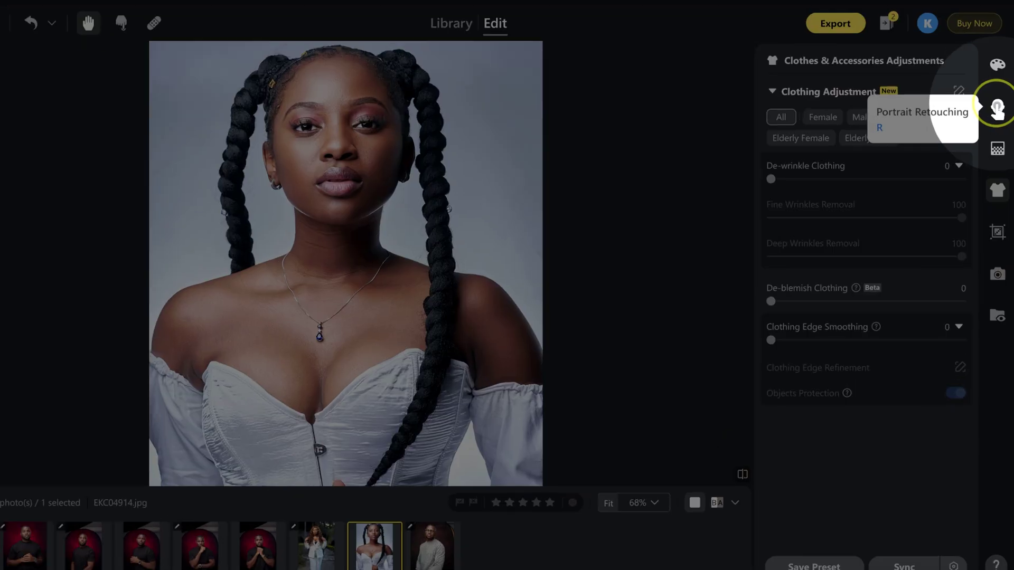
# Step: Set the Neck Wrinkles blemish removal to 100 on the portrait of the woman with braids
pyautogui.click(998, 121)
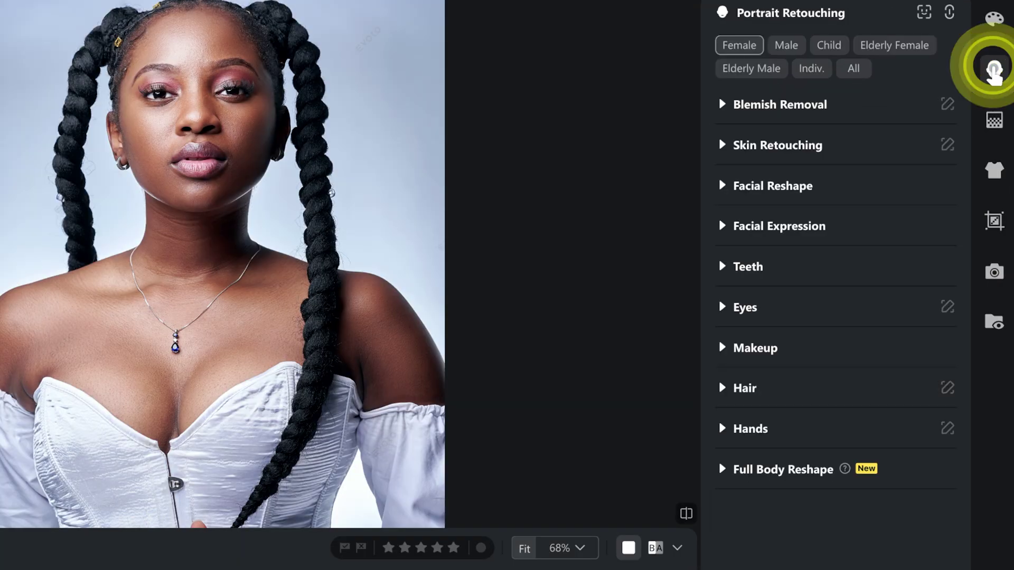
pyautogui.click(722, 105)
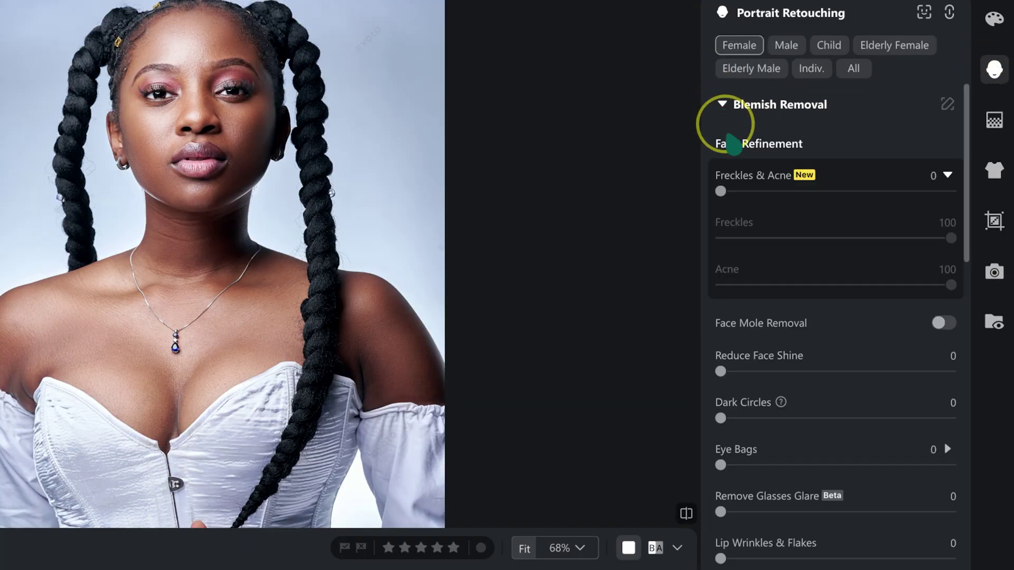
pyautogui.scroll(-4, 771, 406)
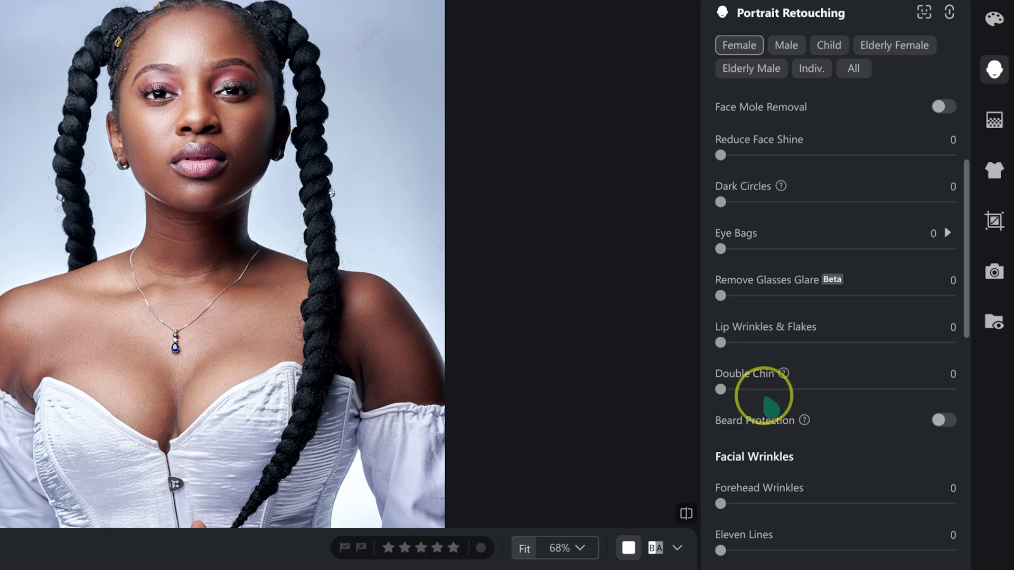
pyautogui.scroll(-10, 769, 404)
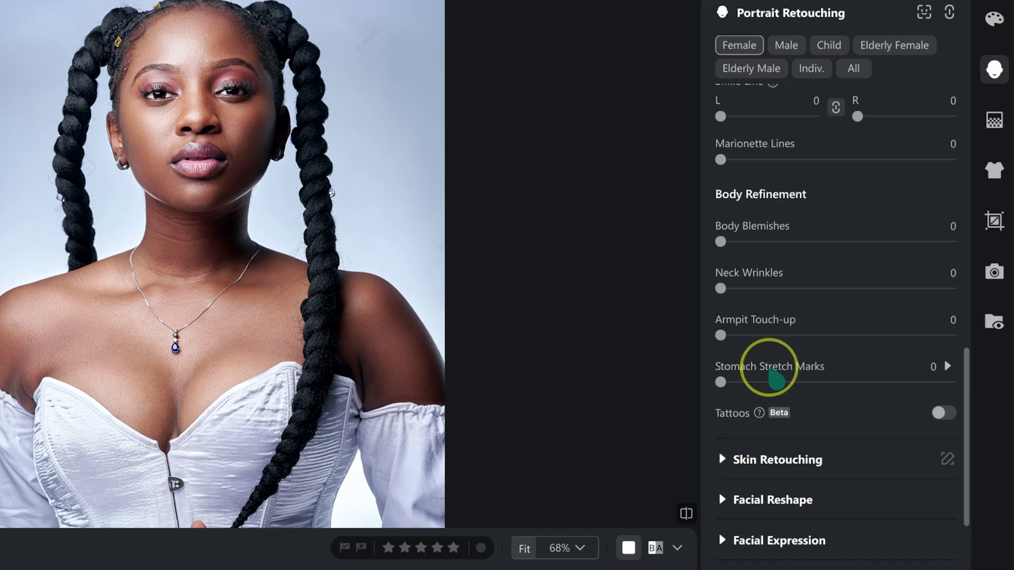
pyautogui.scroll(-2, 765, 404)
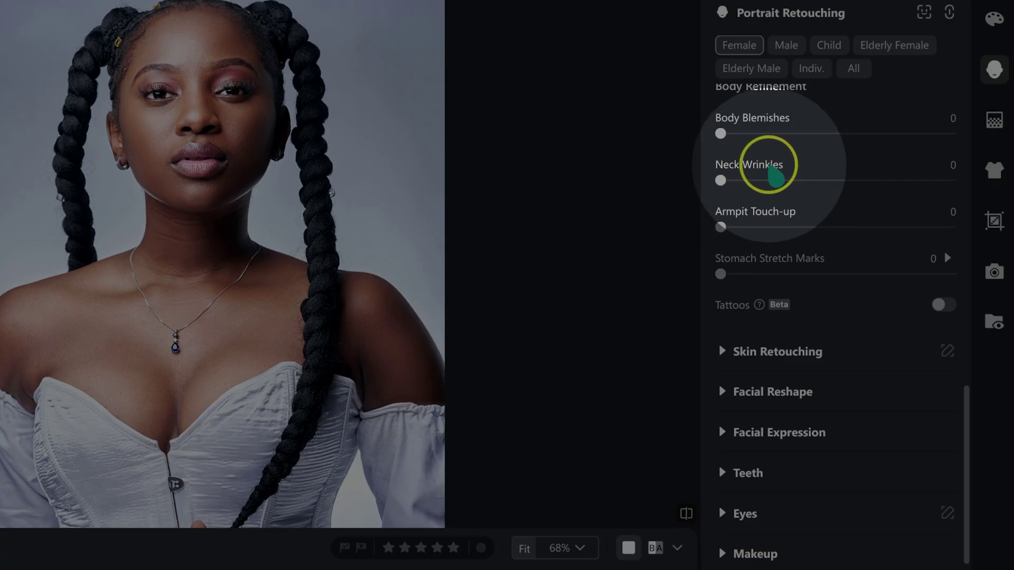
pyautogui.scroll(2, 189, 224)
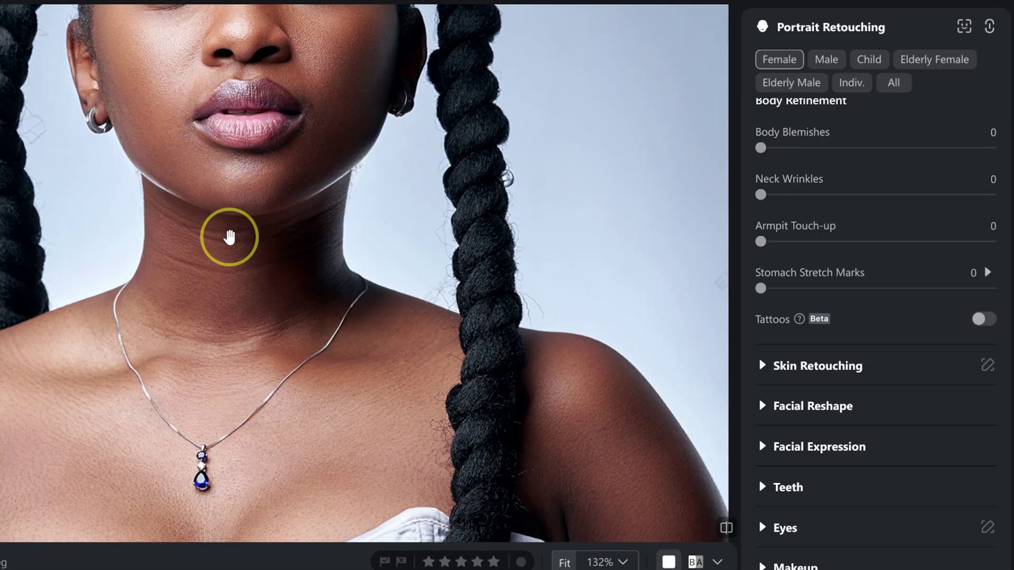
pyautogui.scroll(1, 168, 225)
pyautogui.scroll(-1, 237, 269)
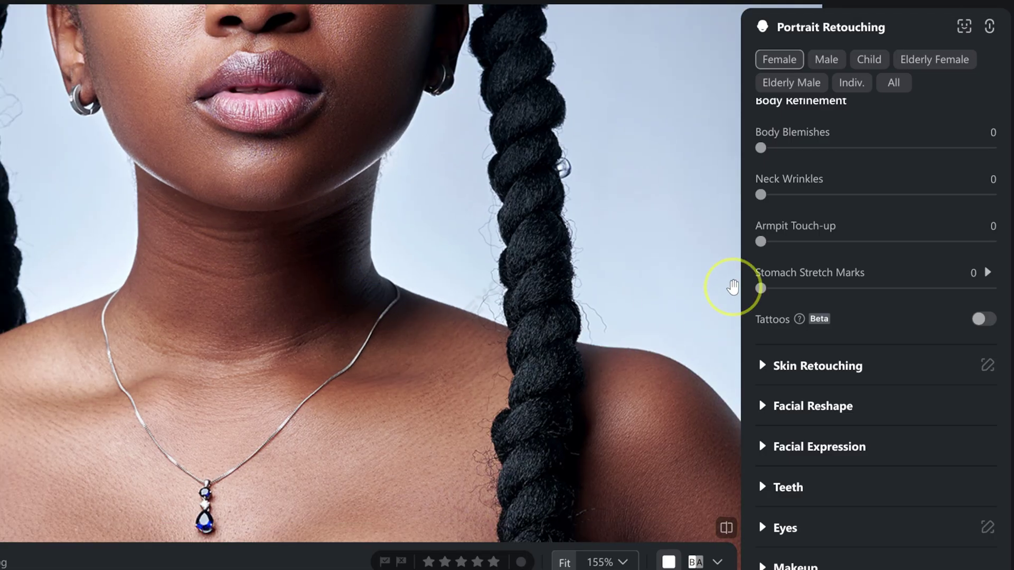
pyautogui.moveTo(764, 195); pyautogui.dragTo(992, 195)
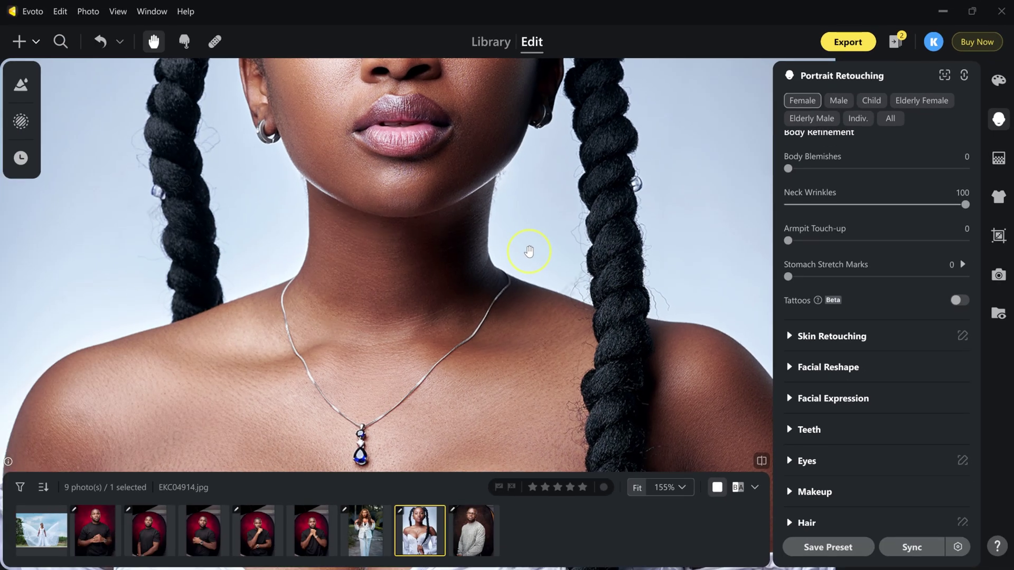
# Step: Set Armpit Touch-up to 100 on the woman's portrait and check the skin creases beside her underarms
pyautogui.scroll(-5, 398, 328)
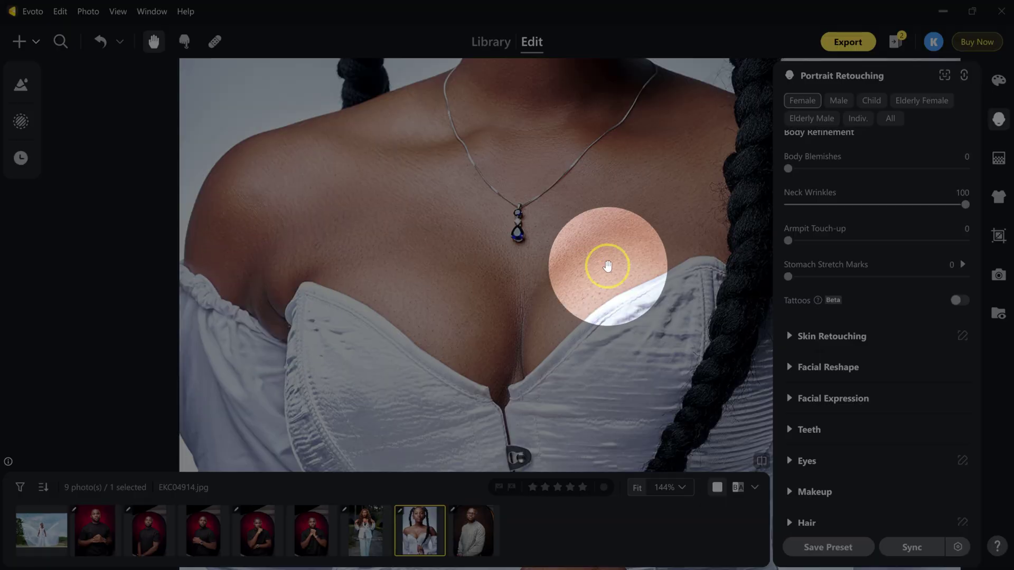
pyautogui.moveTo(607, 266); pyautogui.dragTo(403, 253)
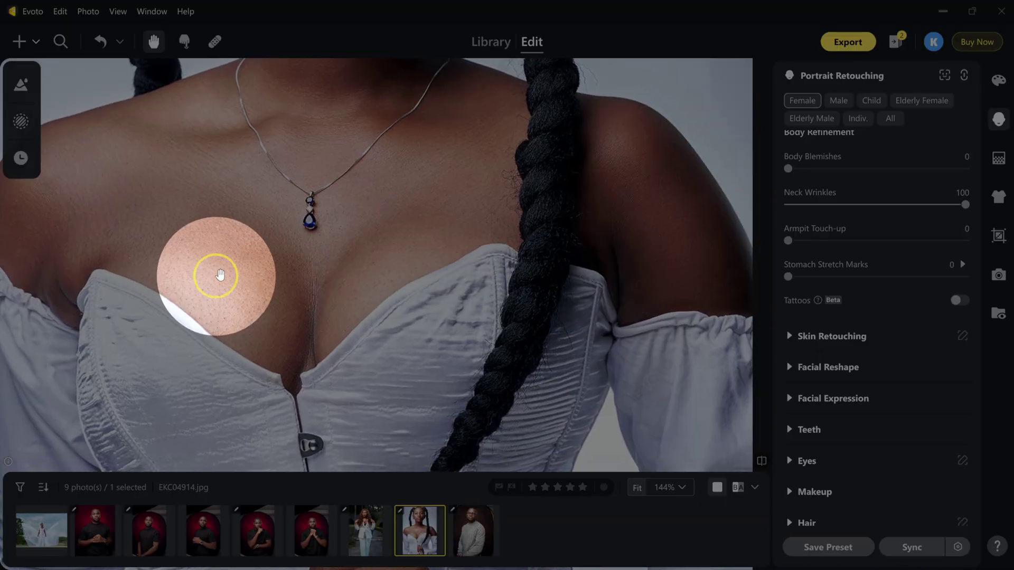
pyautogui.moveTo(214, 277); pyautogui.dragTo(363, 267)
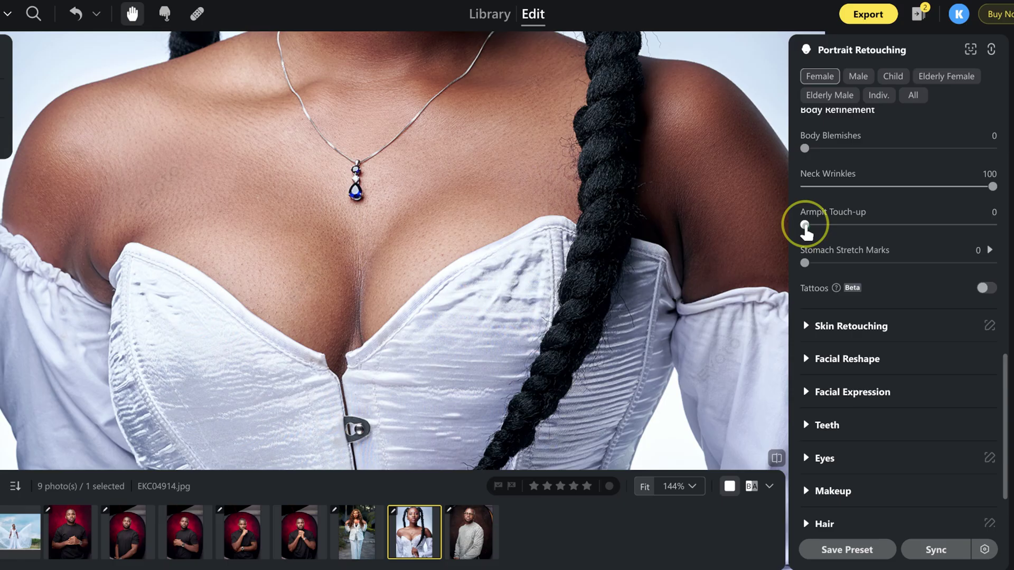
pyautogui.moveTo(804, 226); pyautogui.dragTo(992, 226)
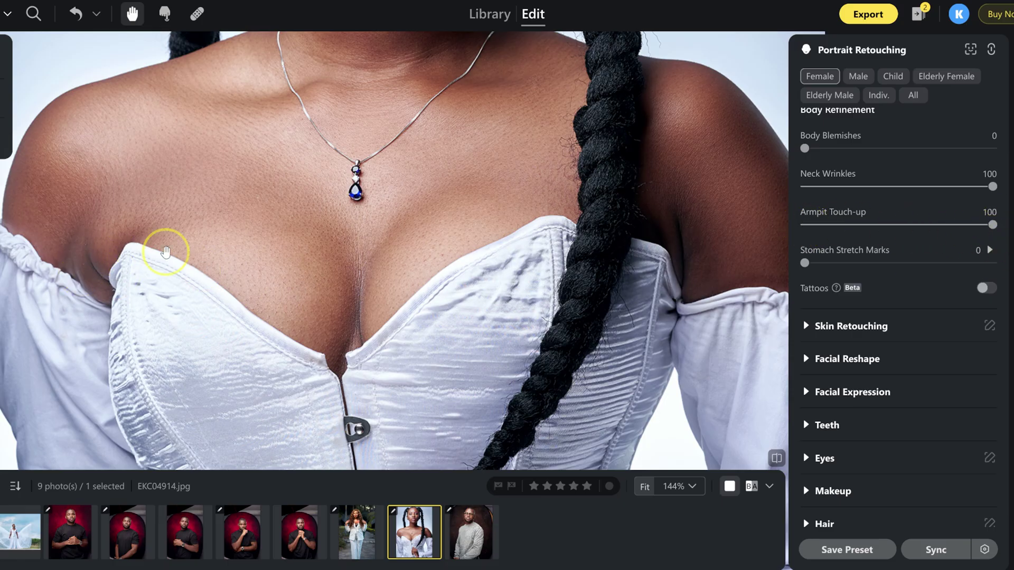
pyautogui.scroll(-5, 423, 219)
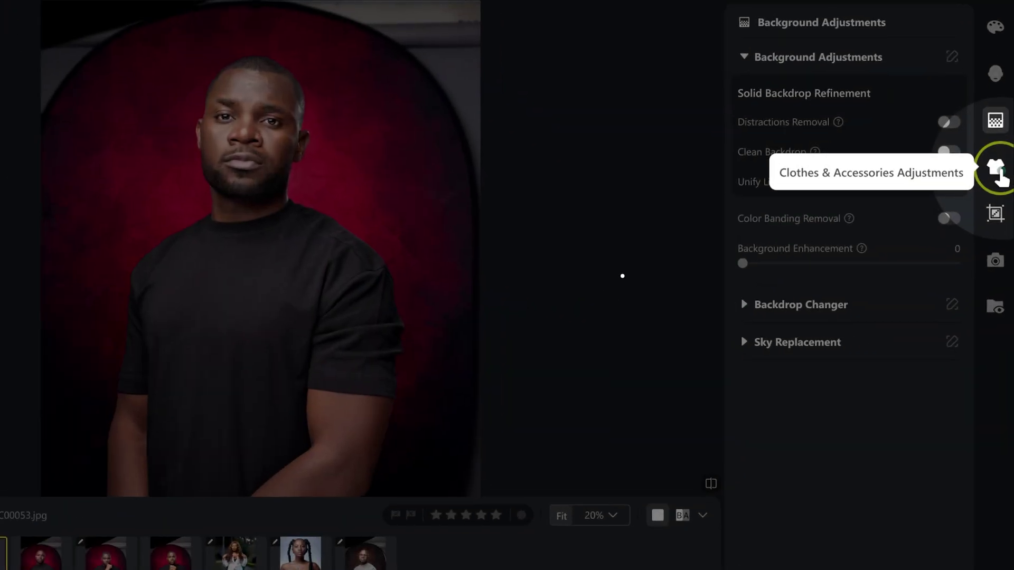
# Step: Inspect the lint and specks on the man's black T-shirt in EKC00053.jpg and set De-blemish Clothing to 100
pyautogui.click(996, 169)
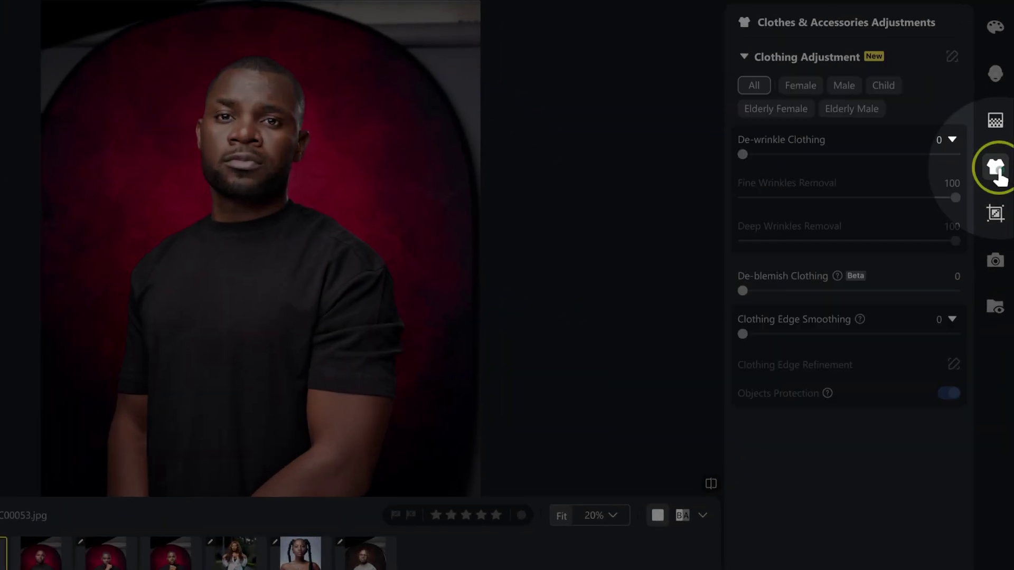
pyautogui.scroll(5, 279, 335)
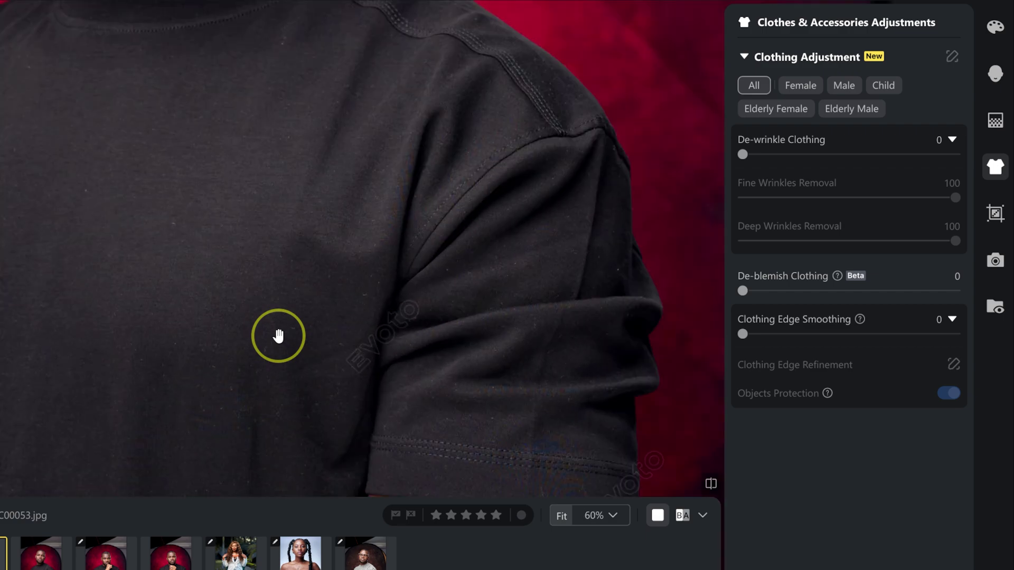
pyautogui.moveTo(287, 389); pyautogui.dragTo(205, 274)
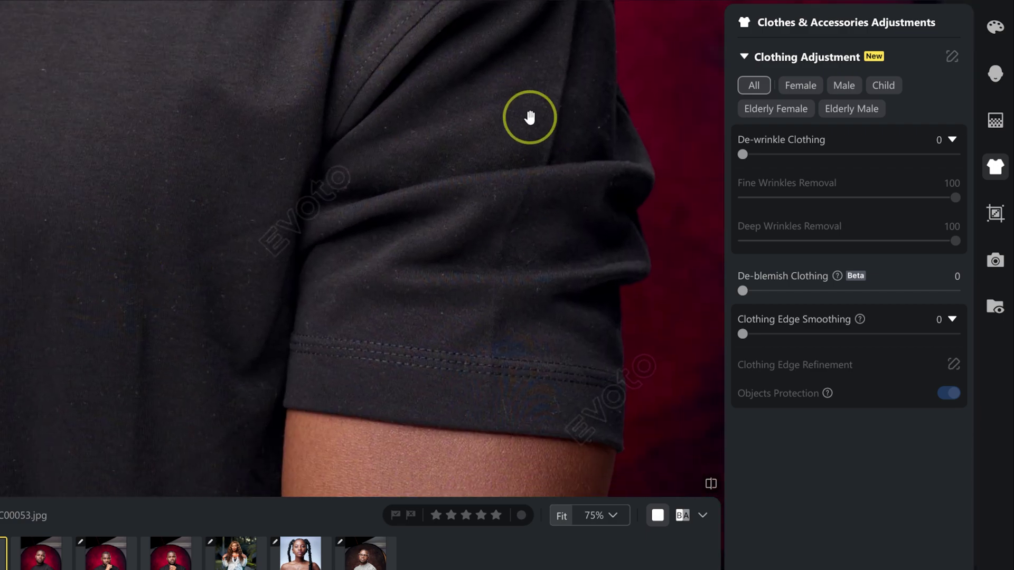
pyautogui.scroll(1, 528, 117)
pyautogui.moveTo(528, 118); pyautogui.dragTo(687, 188)
pyautogui.scroll(2, 687, 188)
pyautogui.scroll(-4, 448, 113)
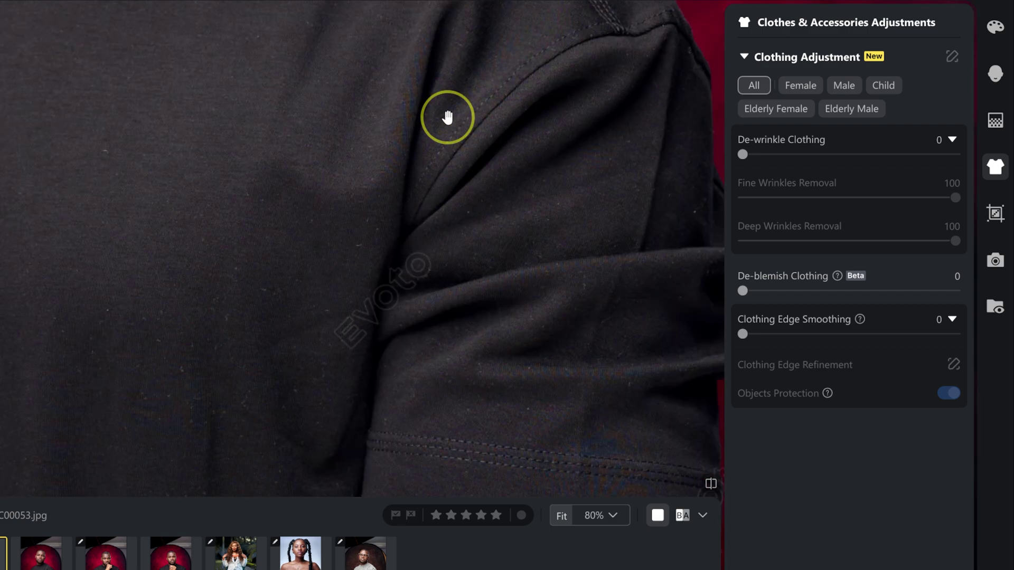
pyautogui.scroll(2, 447, 117)
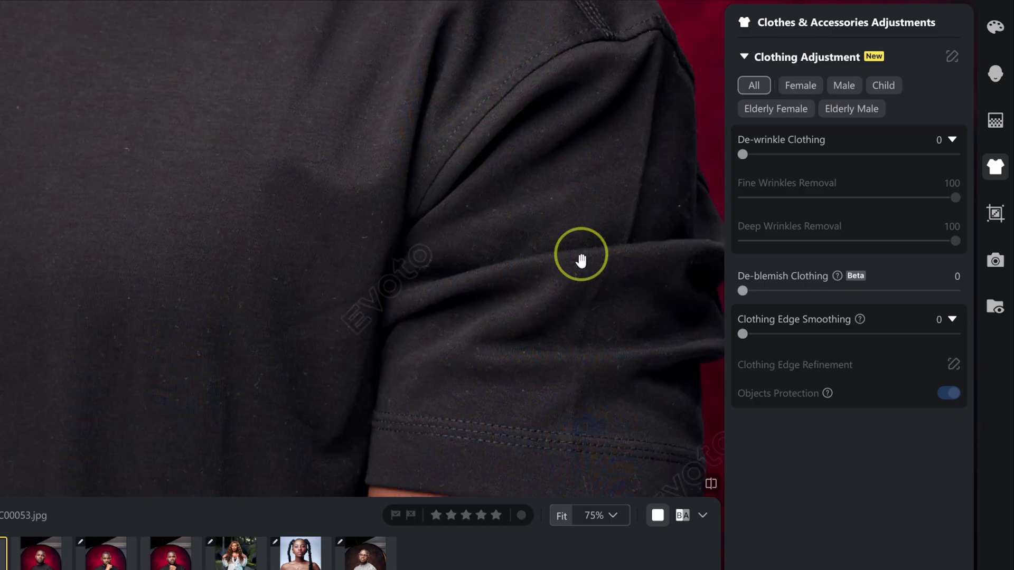
pyautogui.scroll(5, 347, 246)
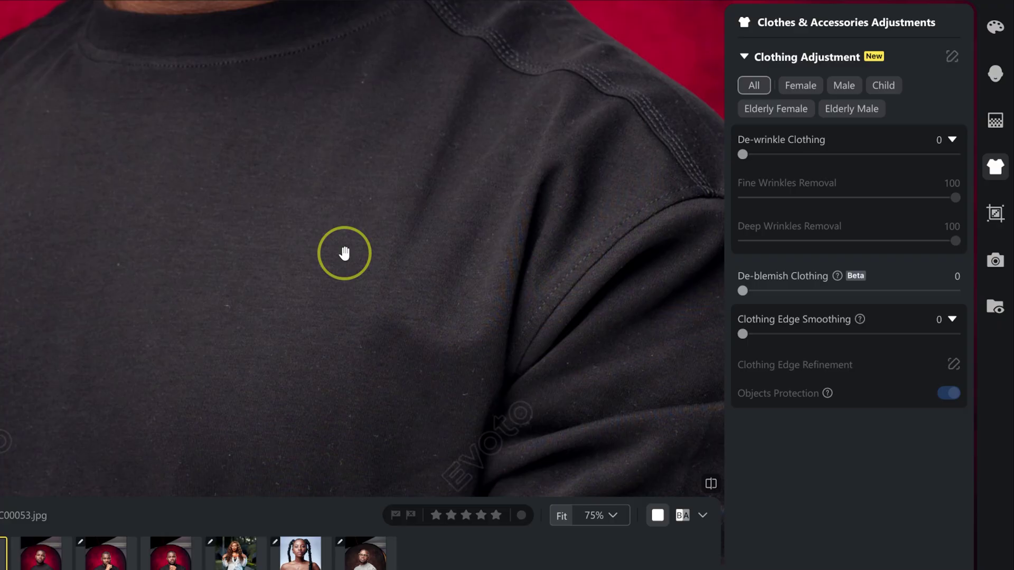
pyautogui.scroll(-2, 345, 253)
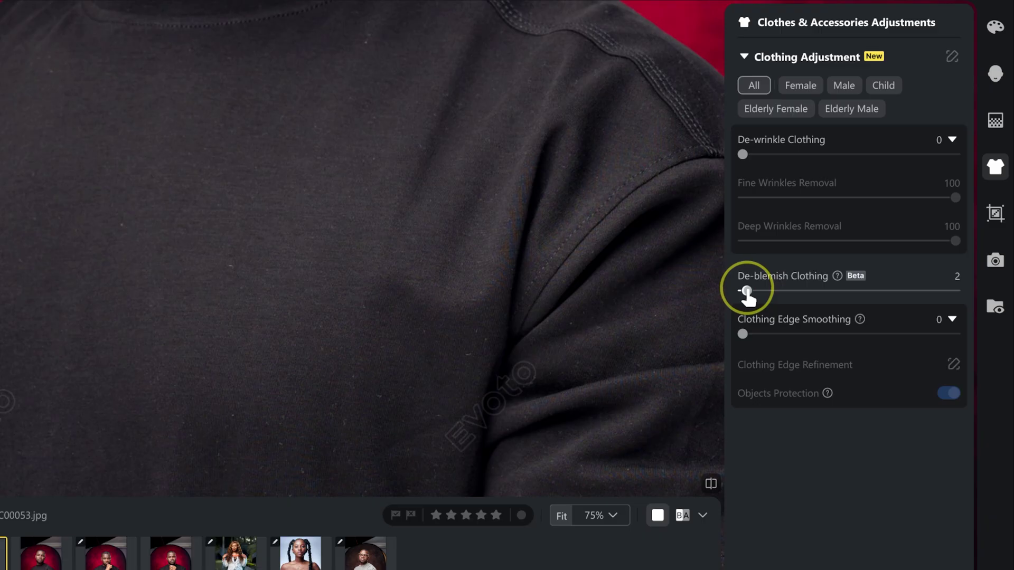
pyautogui.moveTo(746, 291); pyautogui.dragTo(966, 295)
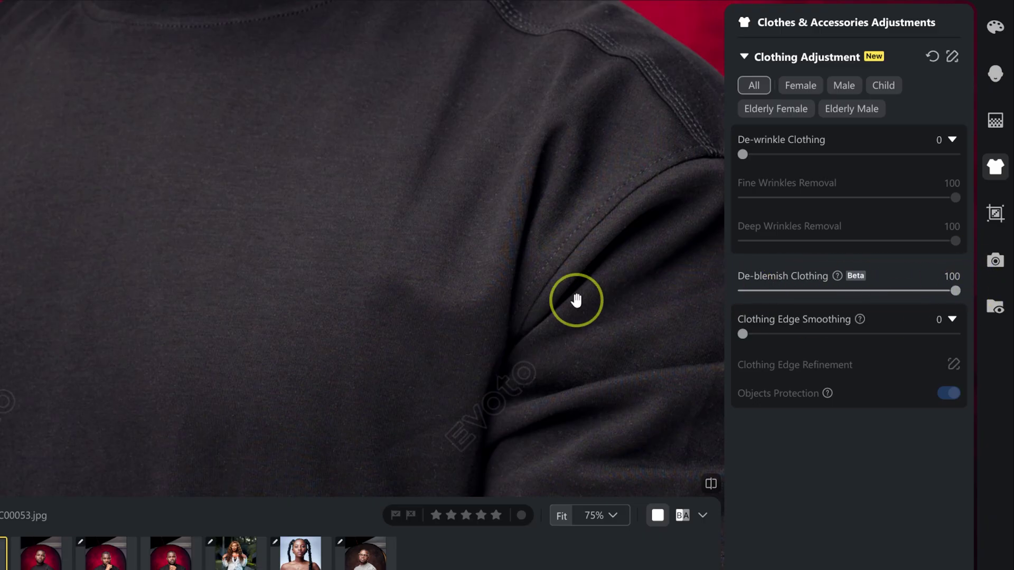
# Step: Examine the black T-shirt's chest, shoulder and sleeve for remaining lint, then review the whole shirt
pyautogui.scroll(2, 576, 300)
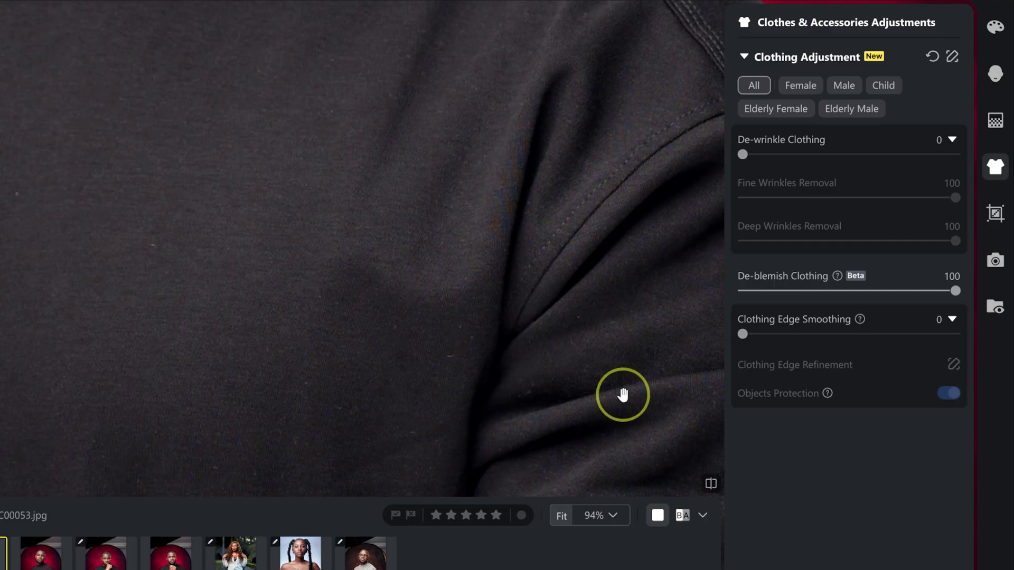
pyautogui.moveTo(378, 295); pyautogui.dragTo(401, 237)
pyautogui.moveTo(312, 381); pyautogui.dragTo(317, 312)
pyautogui.moveTo(248, 294); pyautogui.dragTo(280, 418)
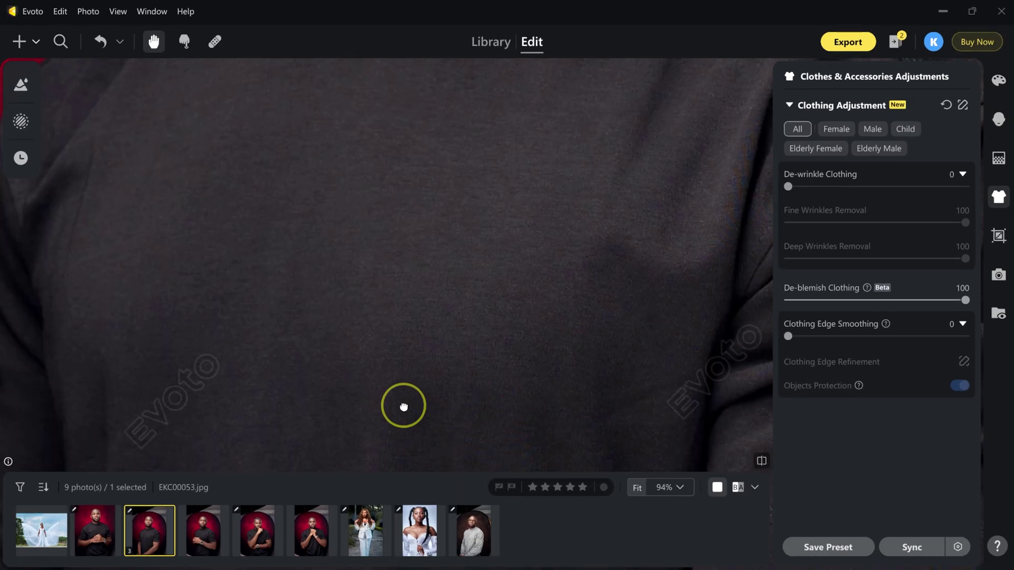
pyautogui.moveTo(404, 406); pyautogui.dragTo(594, 336)
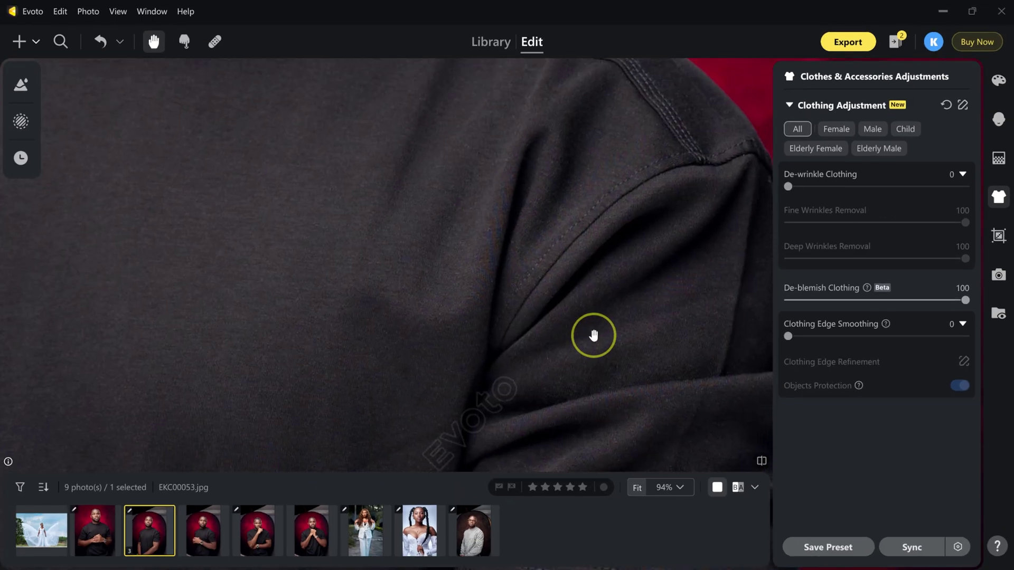
pyautogui.scroll(-3, 594, 335)
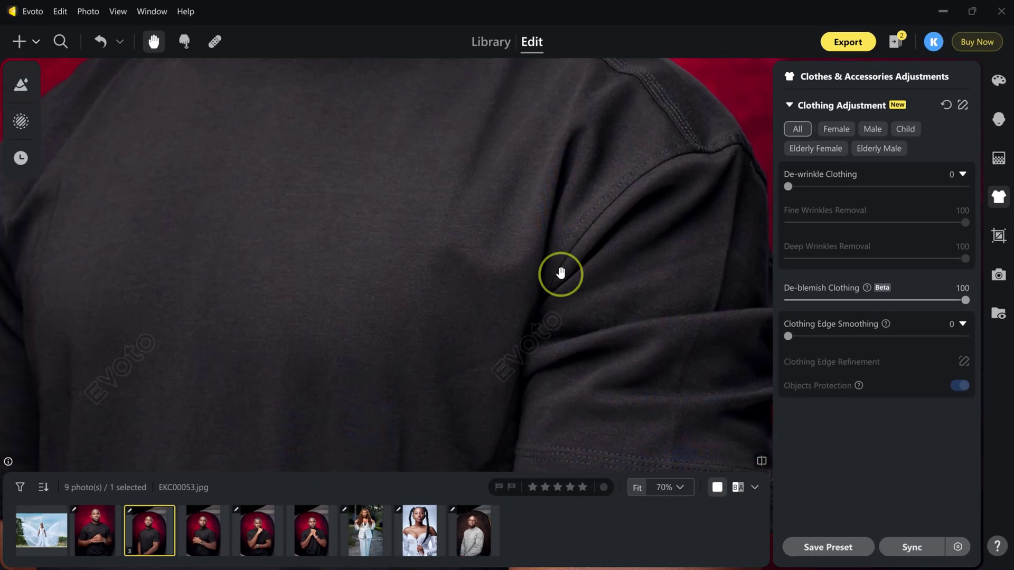
pyautogui.scroll(-2, 556, 263)
pyautogui.moveTo(563, 244); pyautogui.dragTo(553, 188)
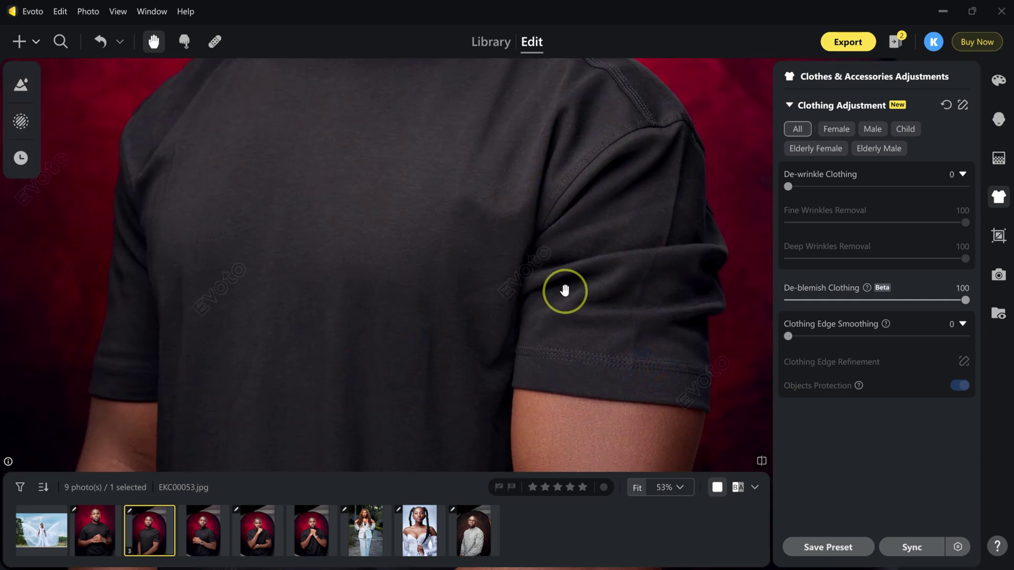
pyautogui.scroll(-6, 567, 294)
pyautogui.moveTo(494, 257); pyautogui.dragTo(446, 239)
pyautogui.scroll(2, 454, 244)
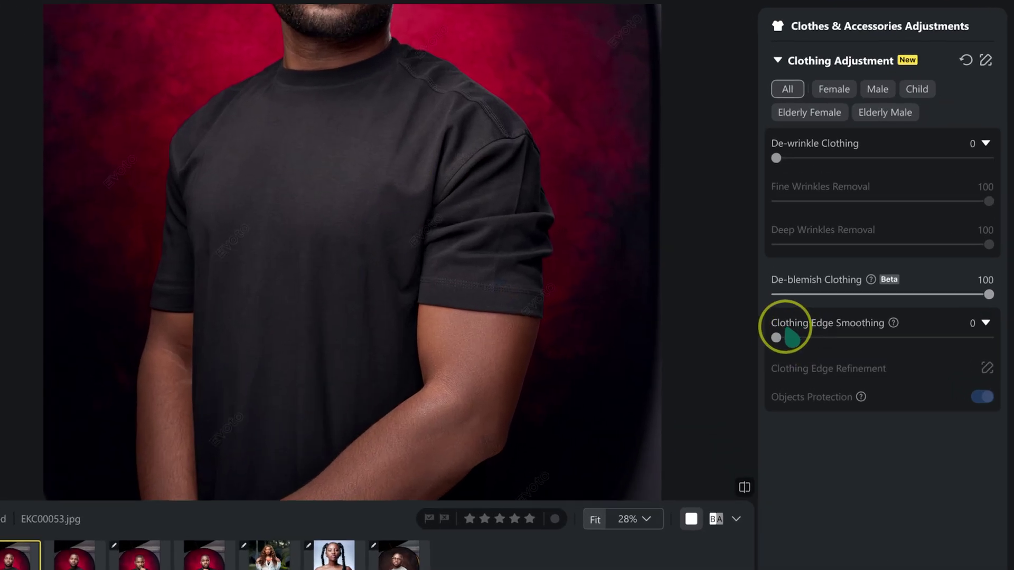
# Step: Set Clothing Edge Smoothing to 100 on the black T-shirt and inspect the sleeve's outline up close
pyautogui.moveTo(776, 338); pyautogui.dragTo(1006, 340)
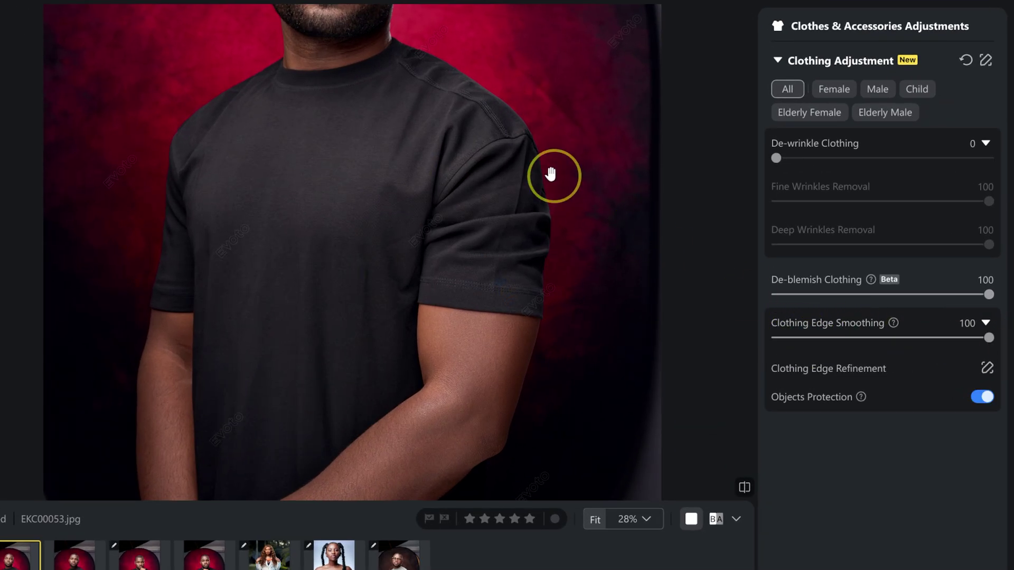
pyautogui.scroll(3, 512, 214)
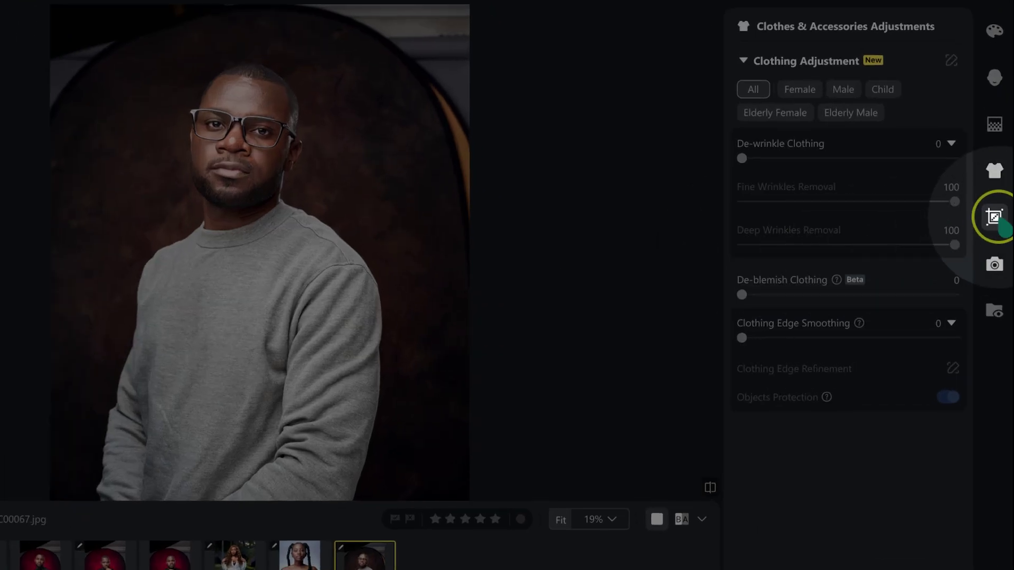
# Step: Start cropping the portrait of the man in the grey sweater
pyautogui.click(997, 219)
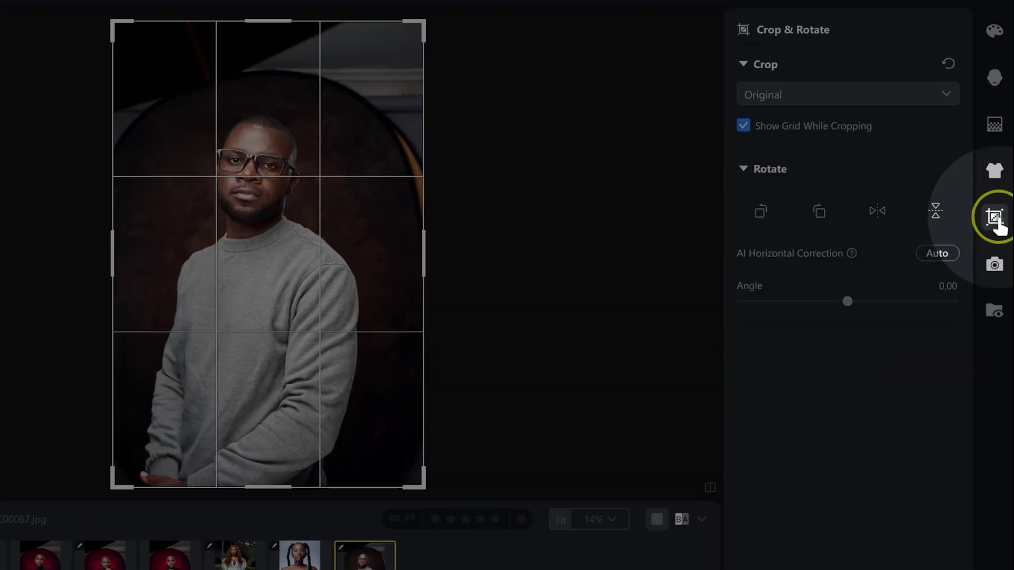